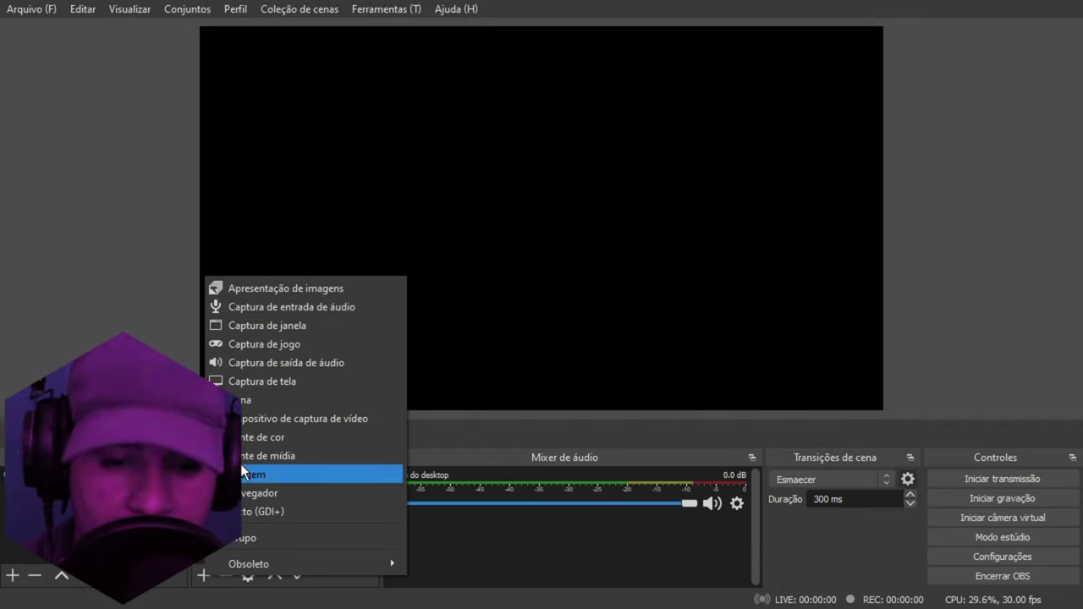
Add a "Captura de tela" source for Monitor 1 with cursor capture and lock it in the sources list
click(249, 383)
click(577, 418)
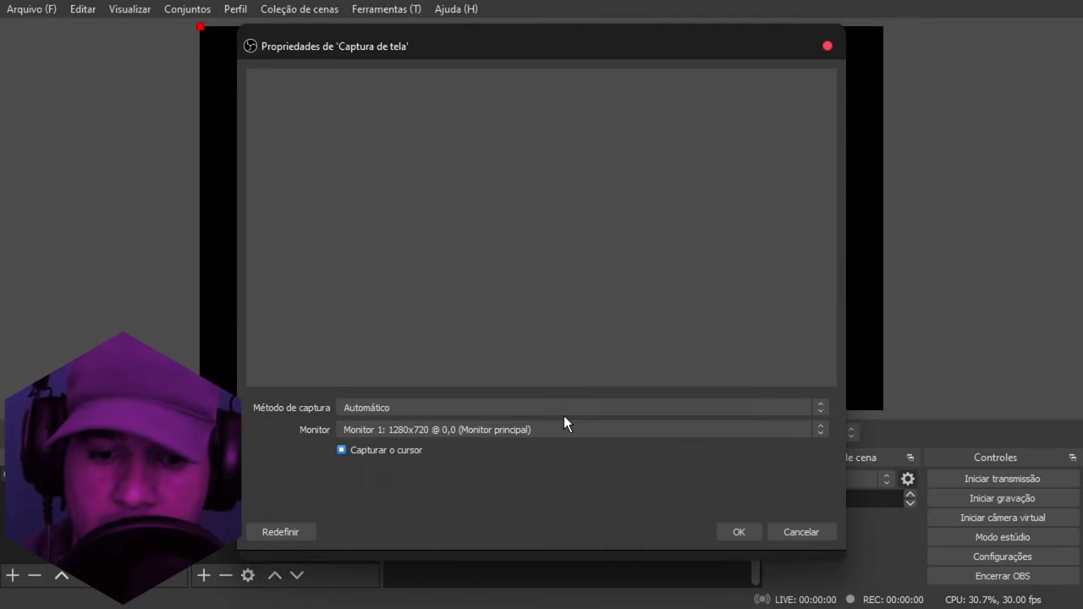
click(739, 534)
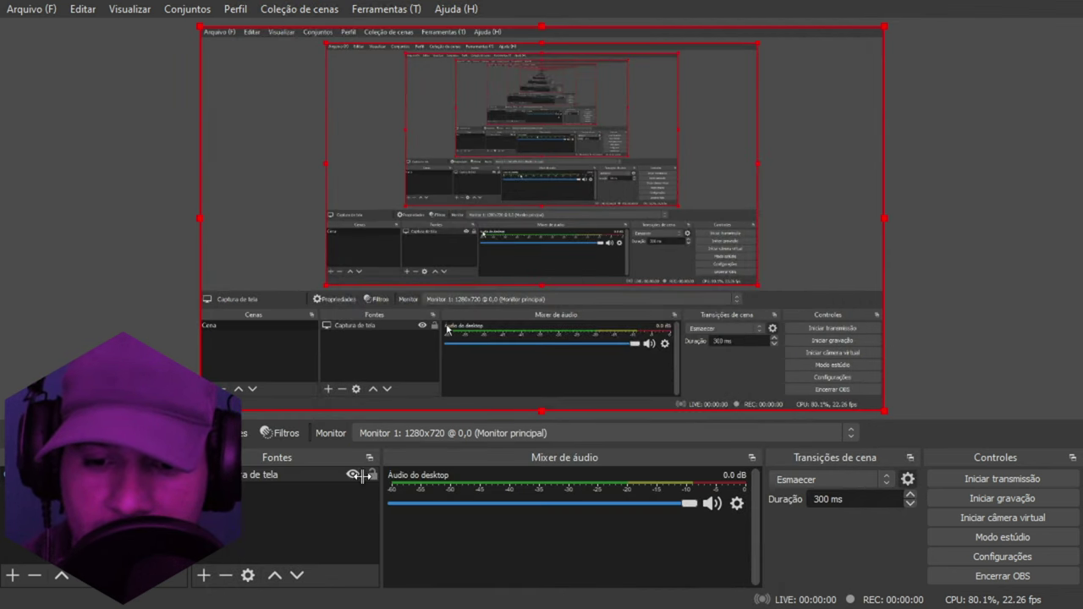
click(373, 474)
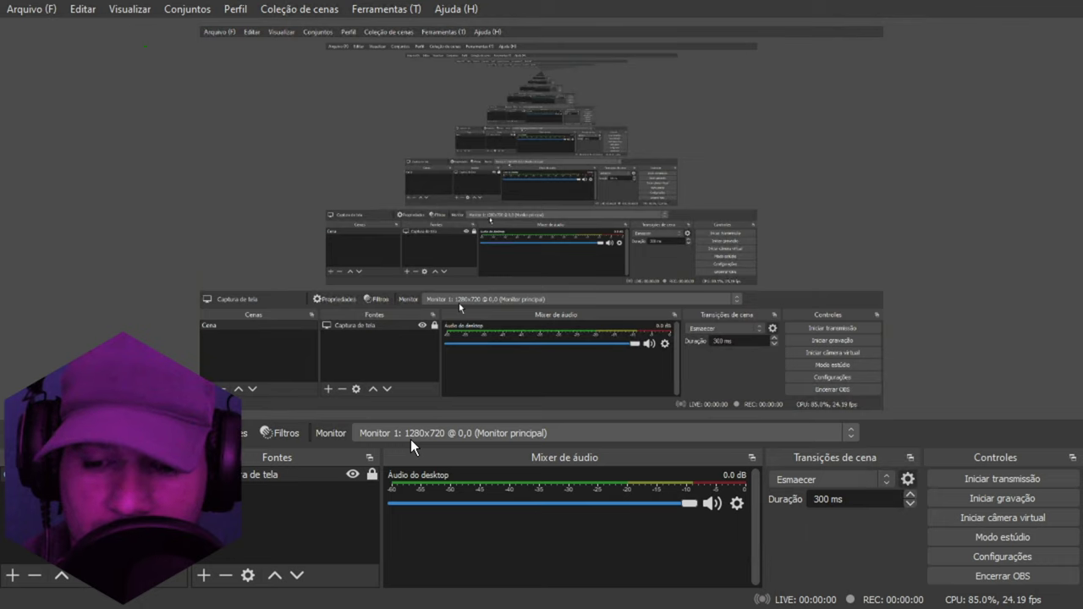
Set the output mode to "Avançado" in the output settings
click(955, 556)
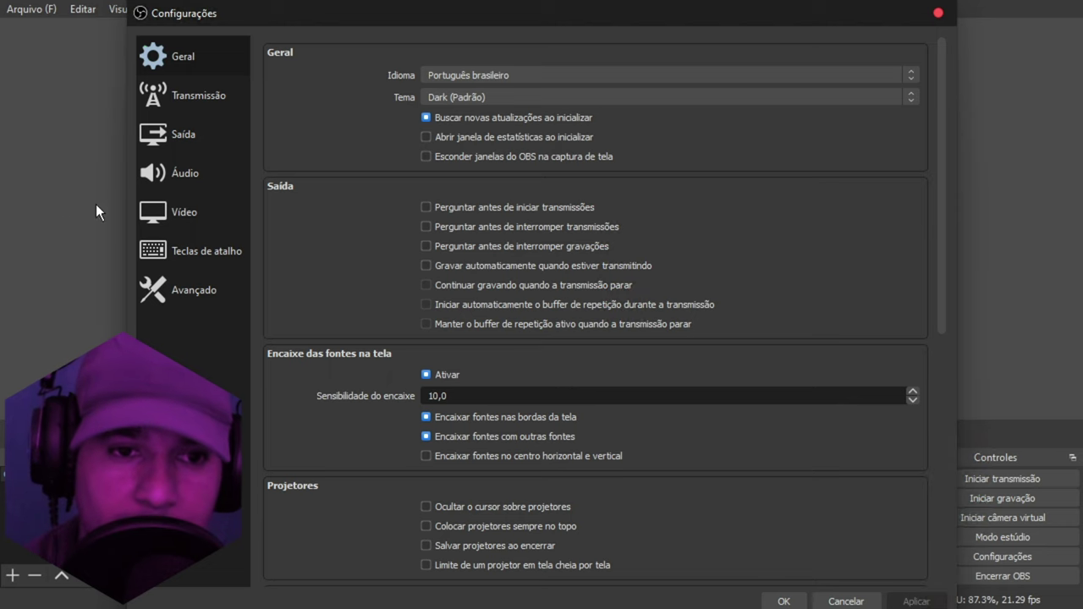
click(166, 134)
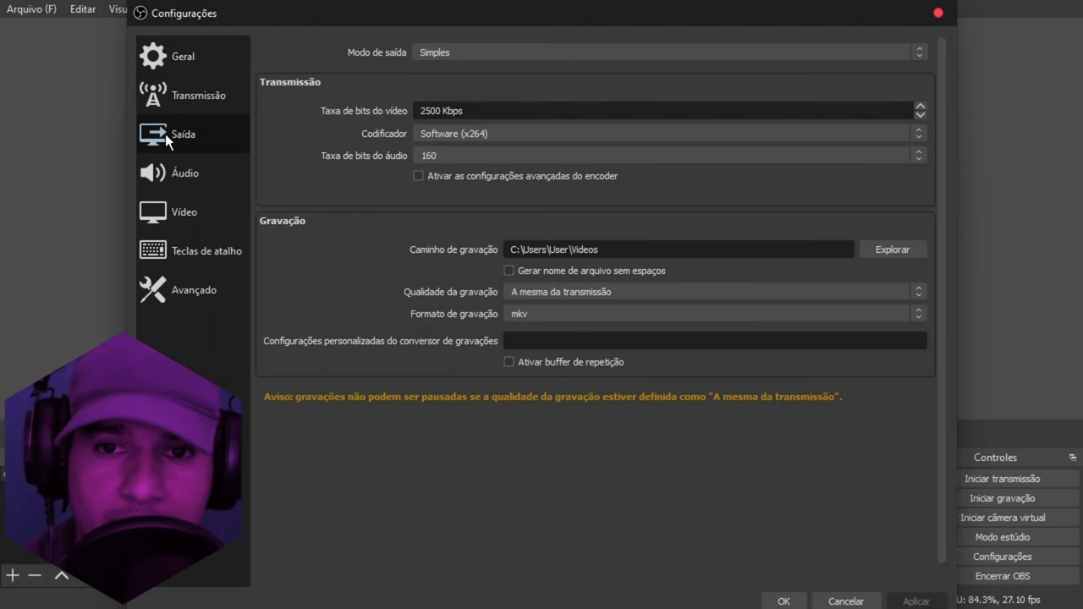
click(469, 54)
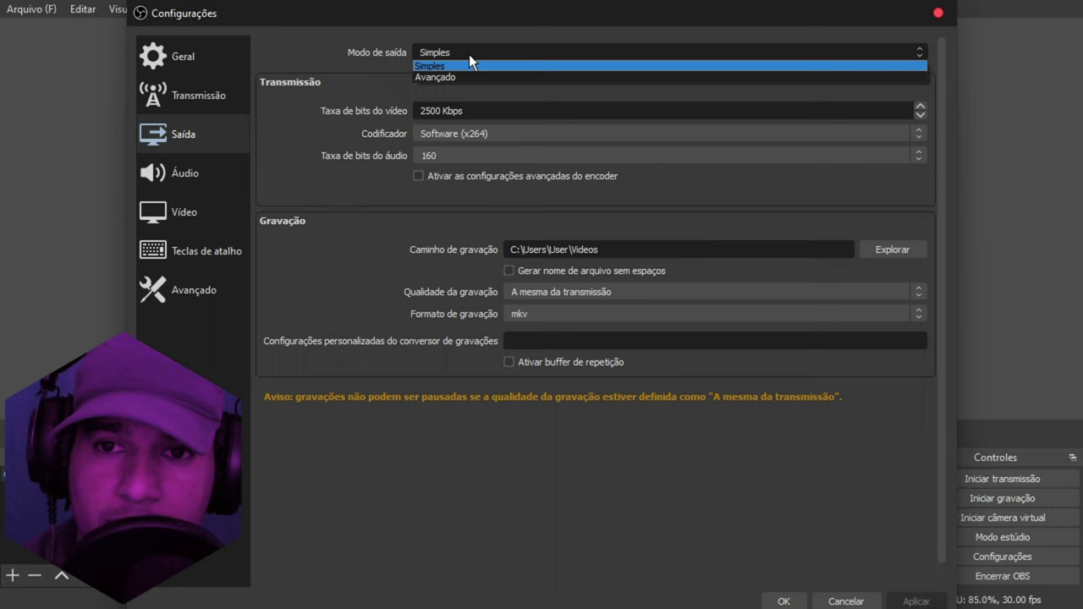
click(448, 77)
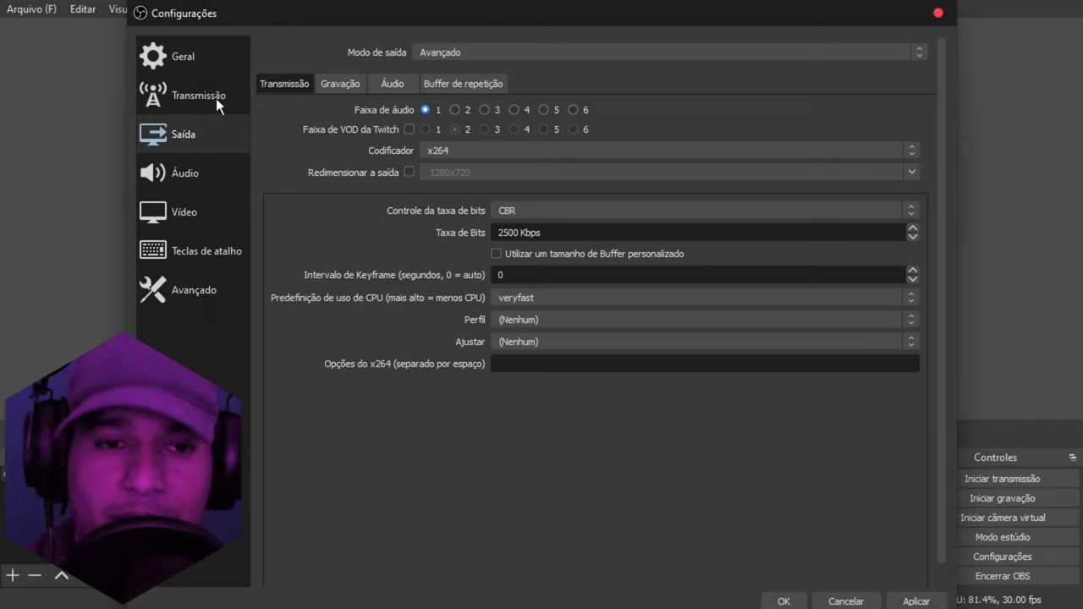
Set the streaming service to "Personalizado..." in the stream settings
click(181, 93)
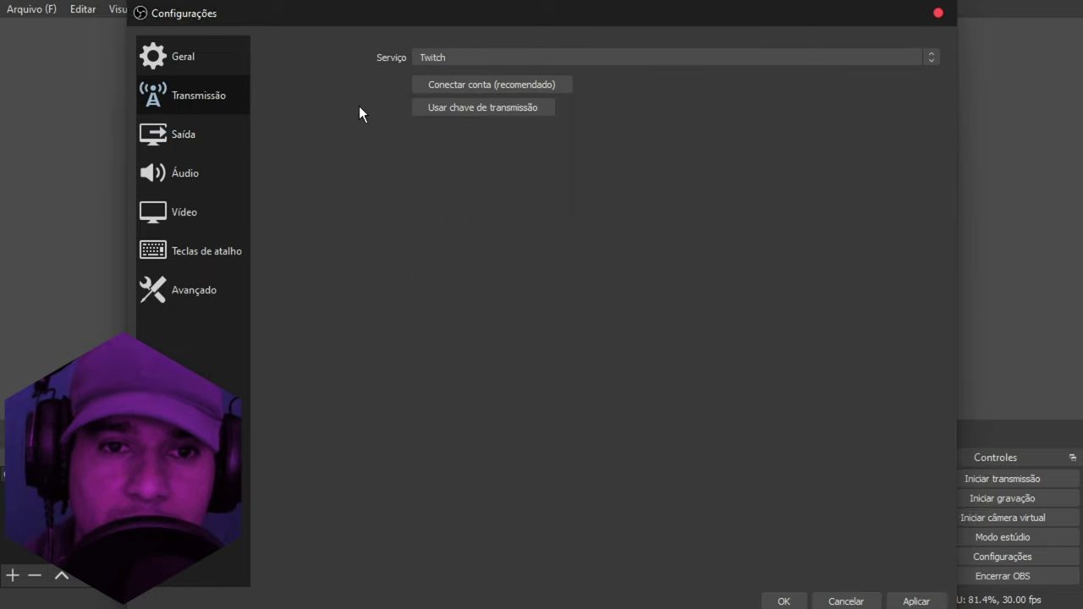
click(556, 56)
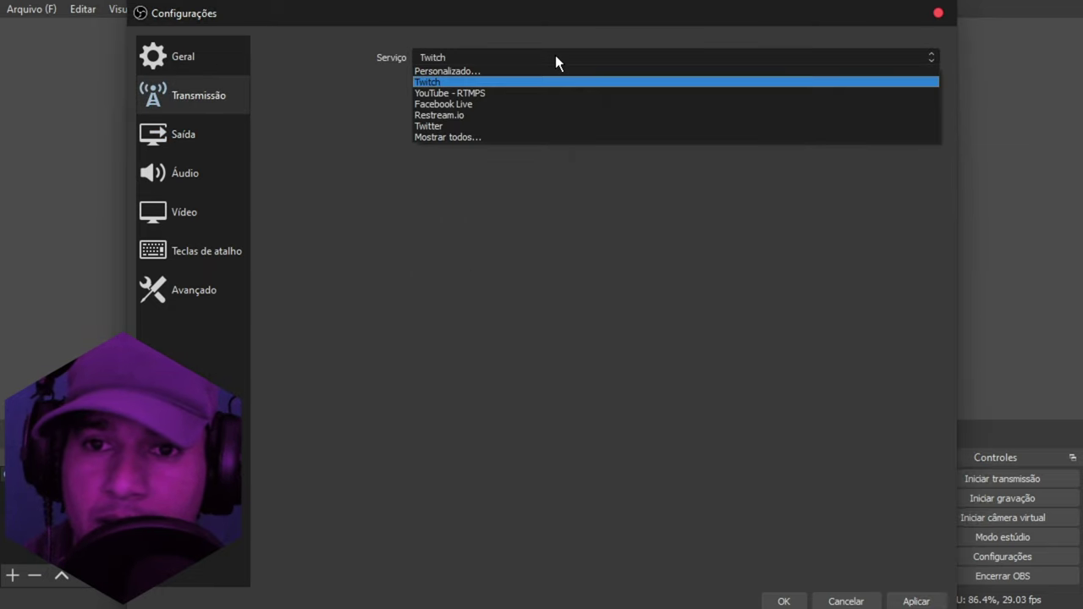
click(464, 72)
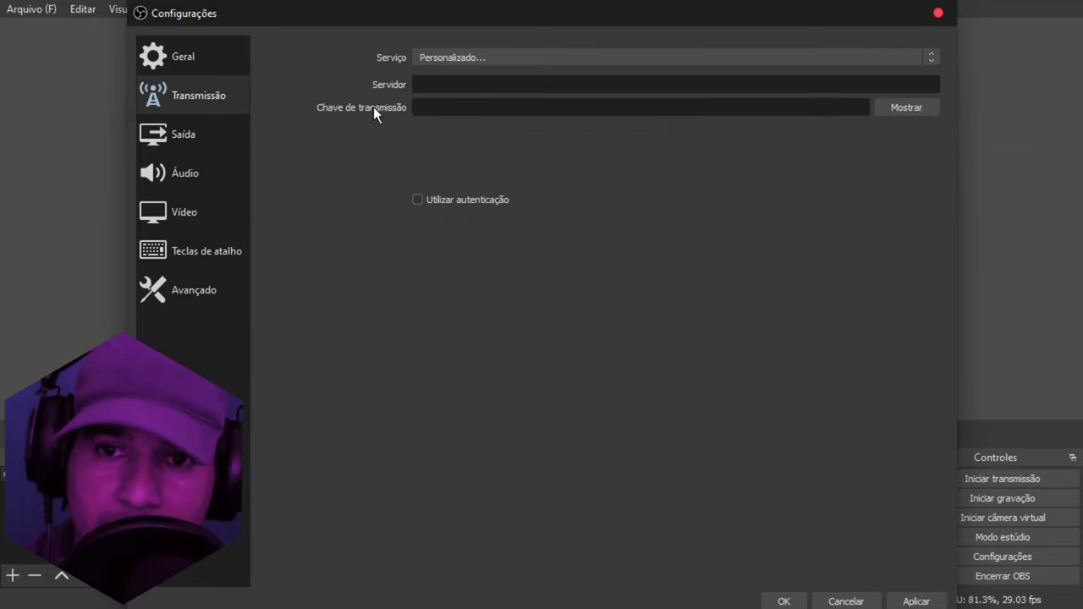
Enable output rescaling to 1280x720 in the streaming output settings
click(193, 146)
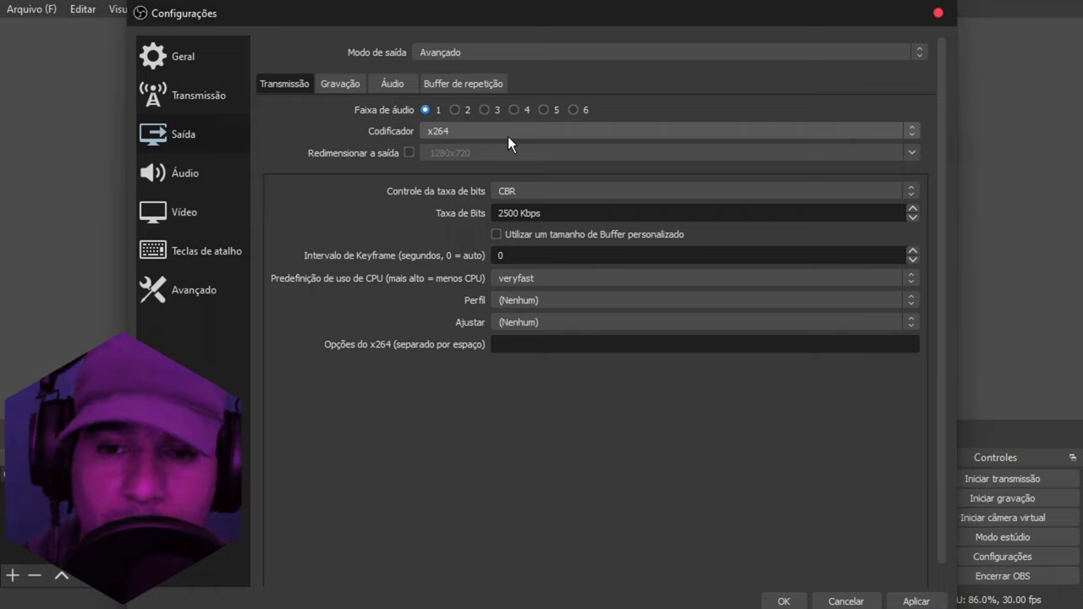
click(410, 153)
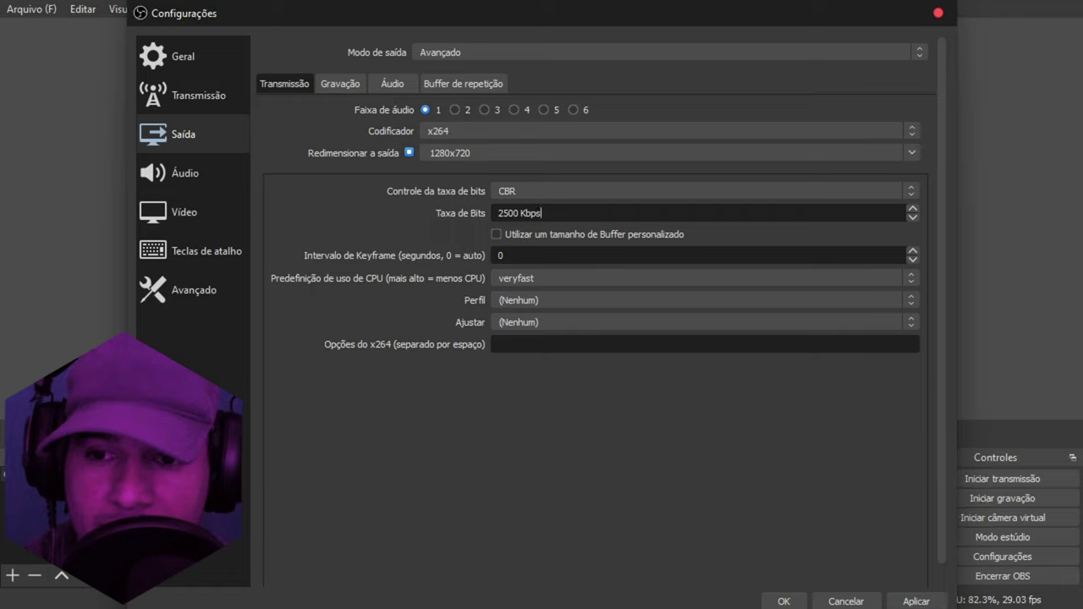
drag(541, 213, 496, 212)
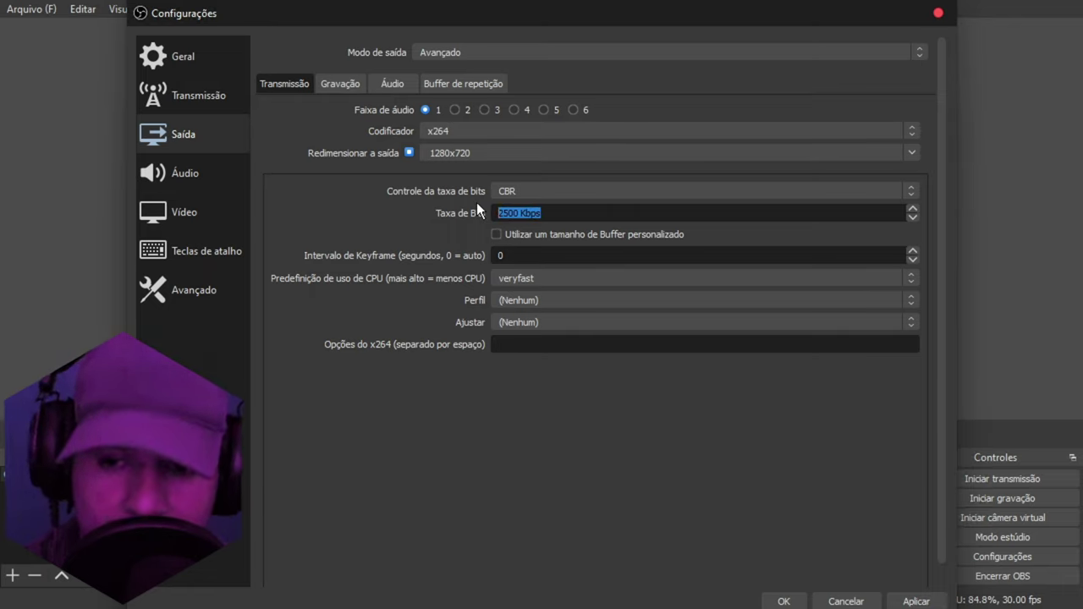
click(524, 233)
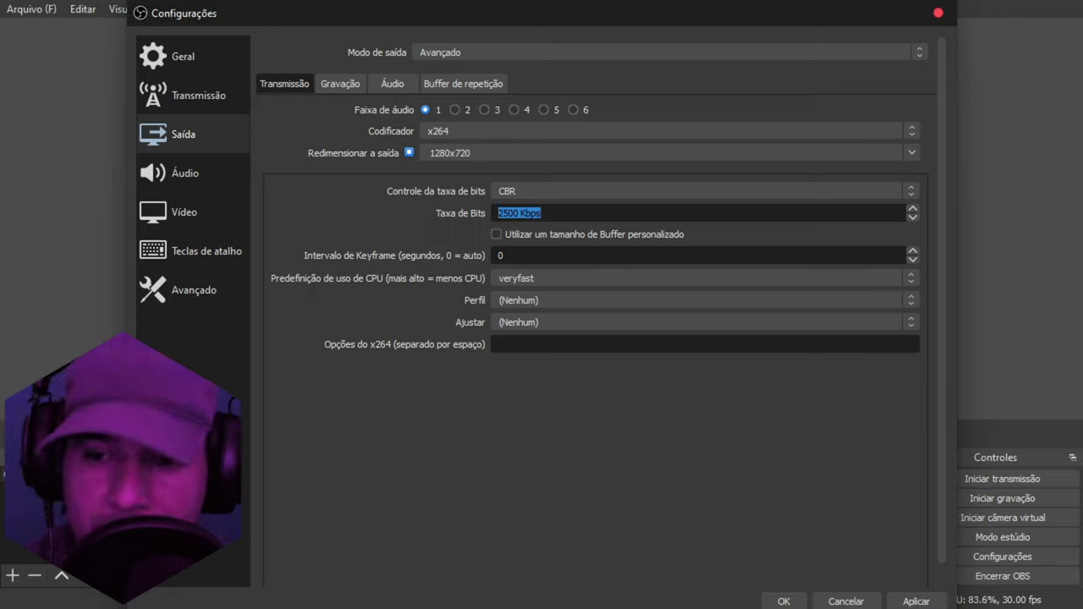
Set the streaming encoder's CPU usage preset to ultrafast and its profile to high
click(543, 280)
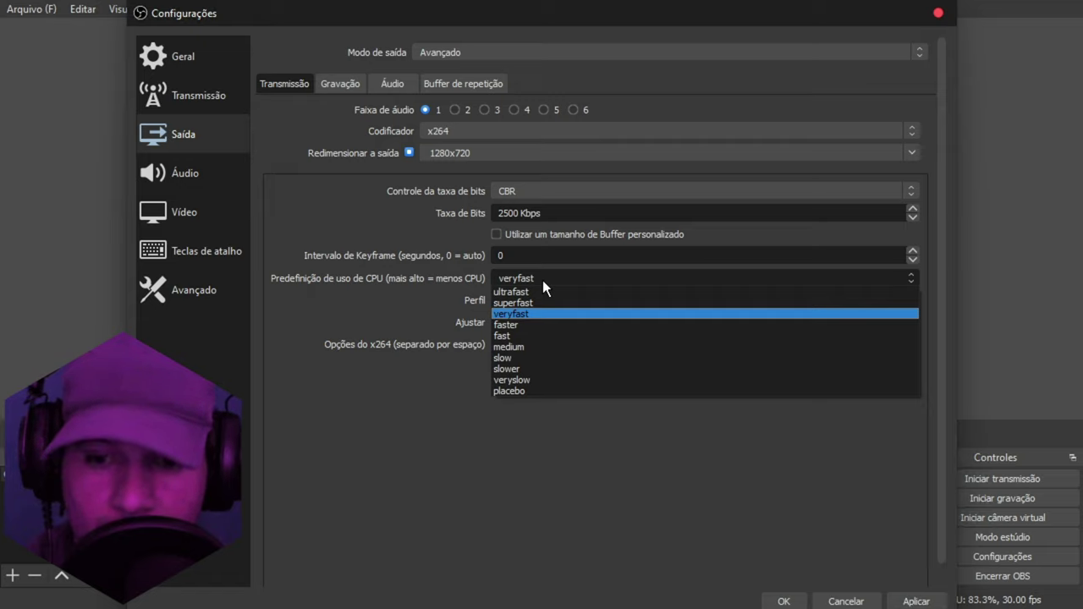
click(508, 290)
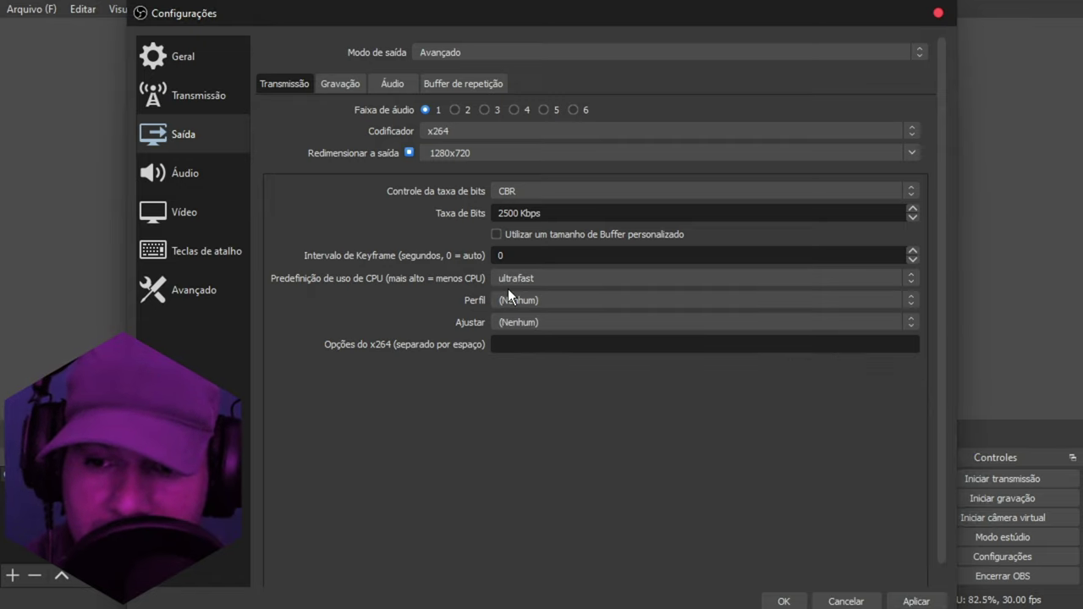
click(538, 301)
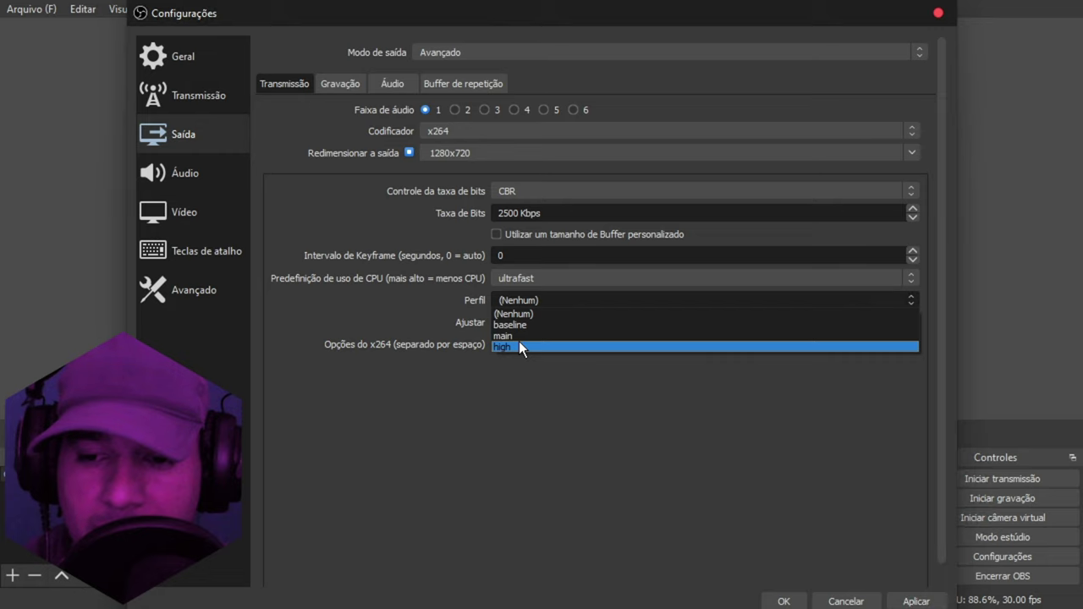
click(519, 343)
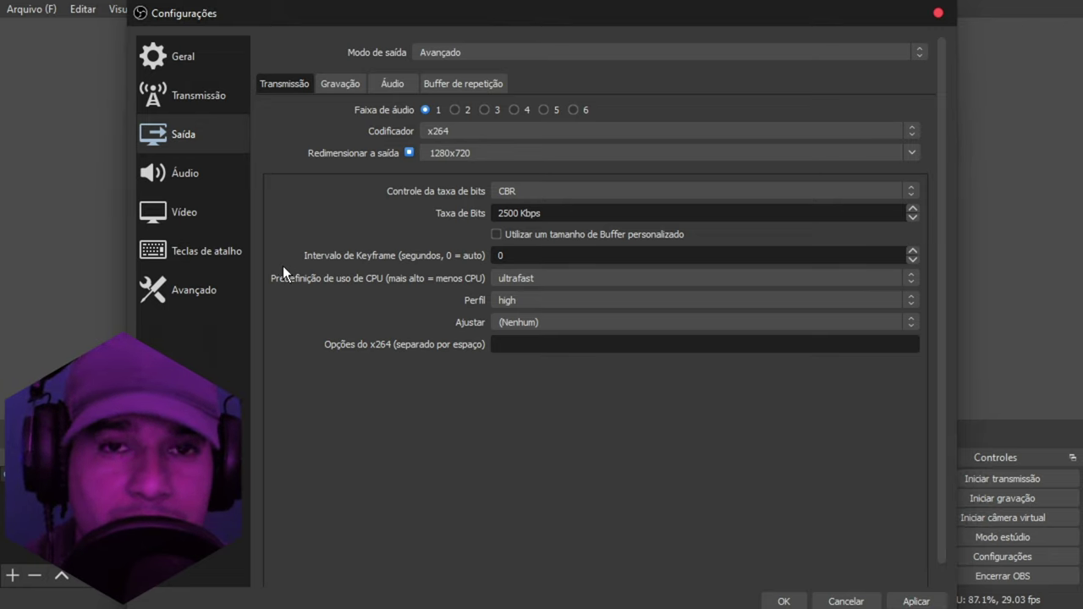
Set the recording encoder to x264 and enable rescaling of the recording output to 1280x720
click(336, 88)
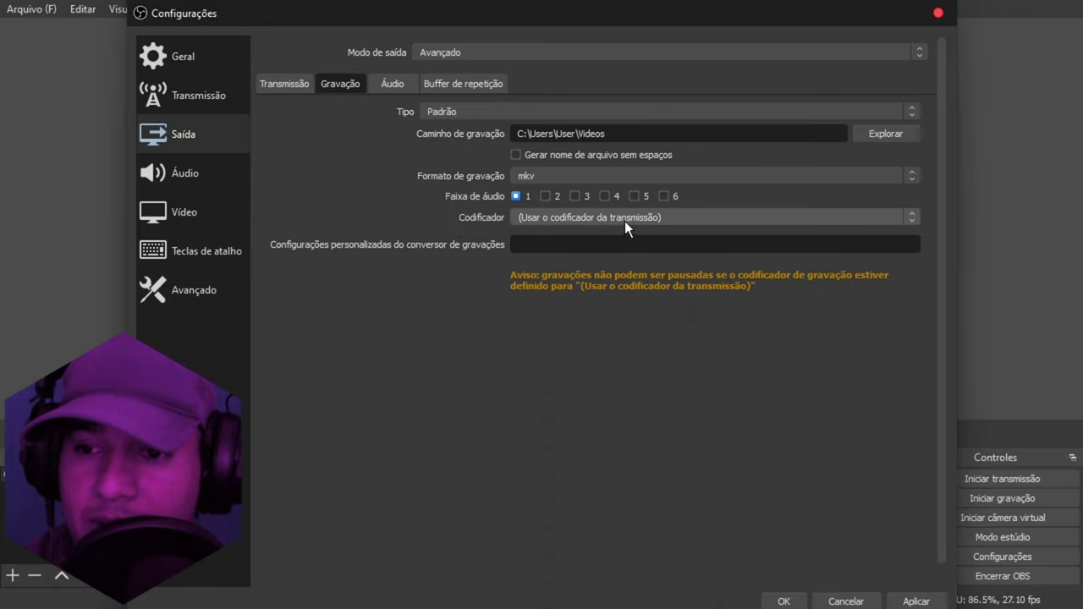
click(894, 218)
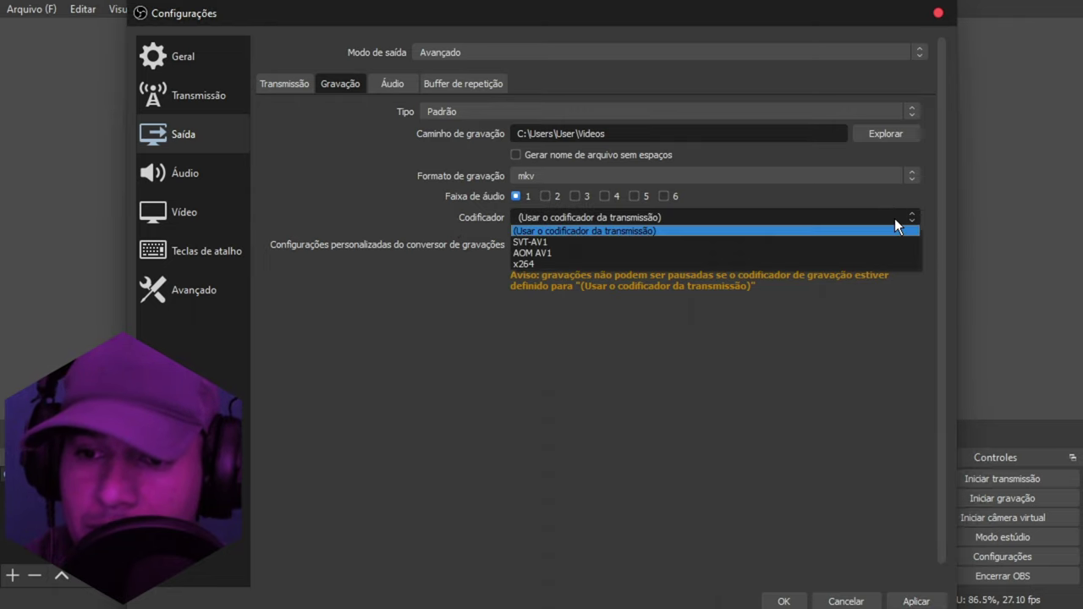
click(530, 264)
click(436, 244)
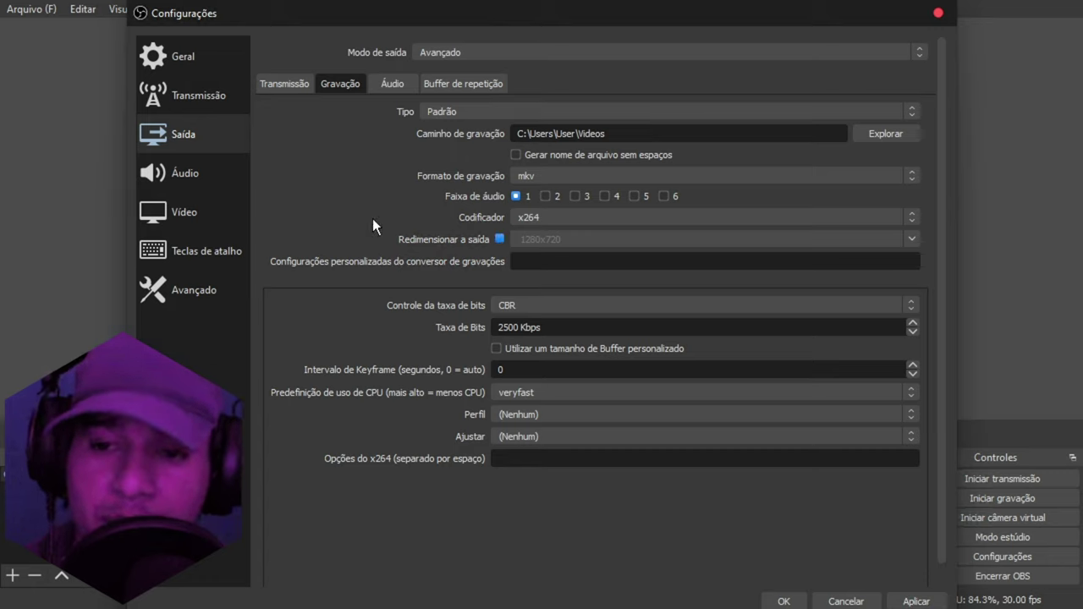
click(435, 245)
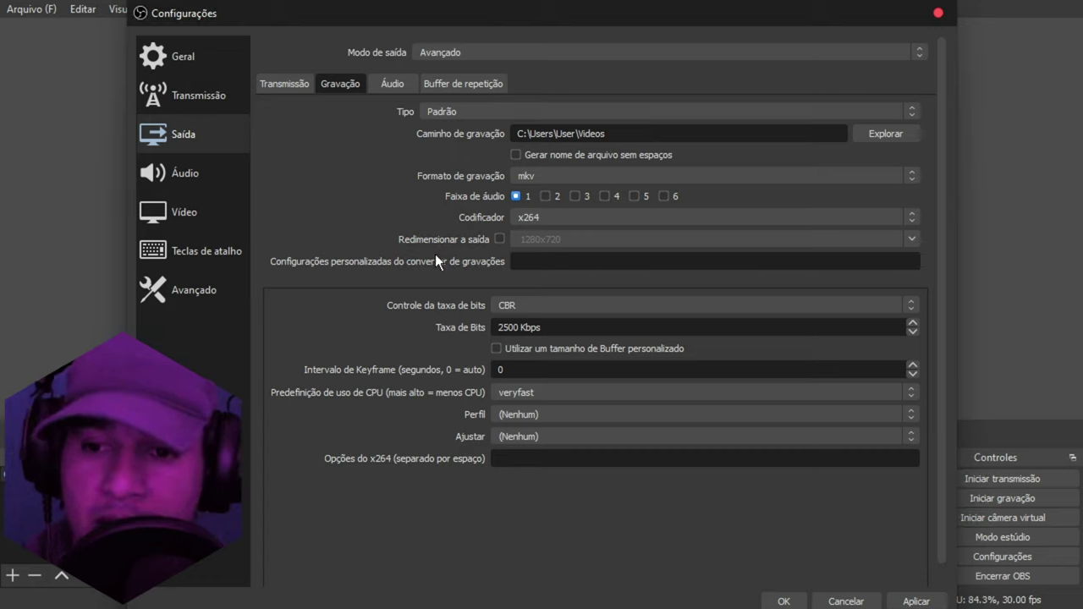
click(500, 240)
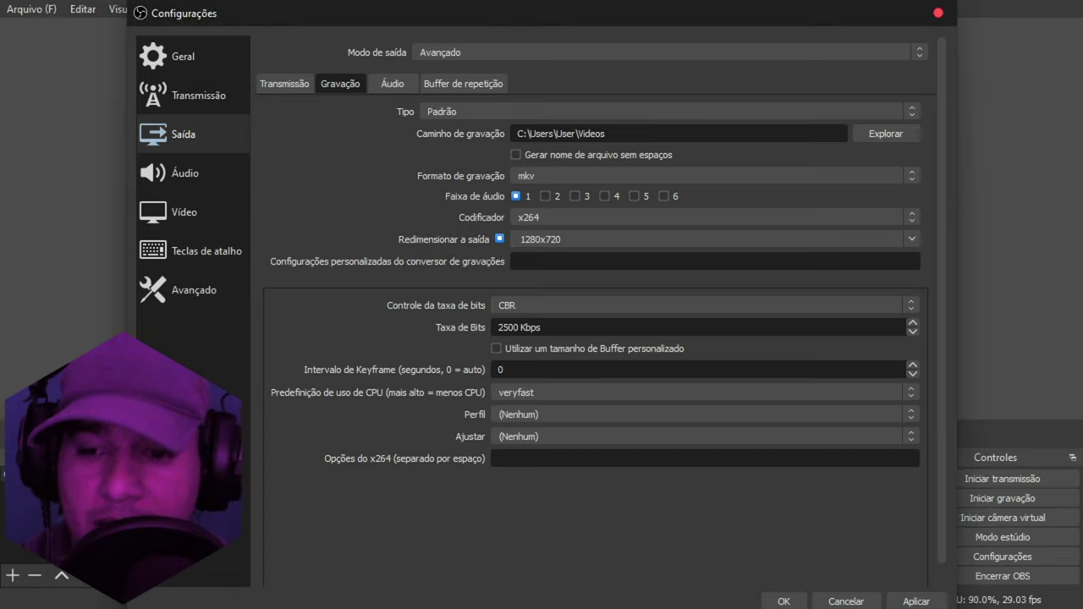
Set the recording bitrate to 40000 Kbps and the keyframe interval to 2 seconds
drag(544, 328, 431, 323)
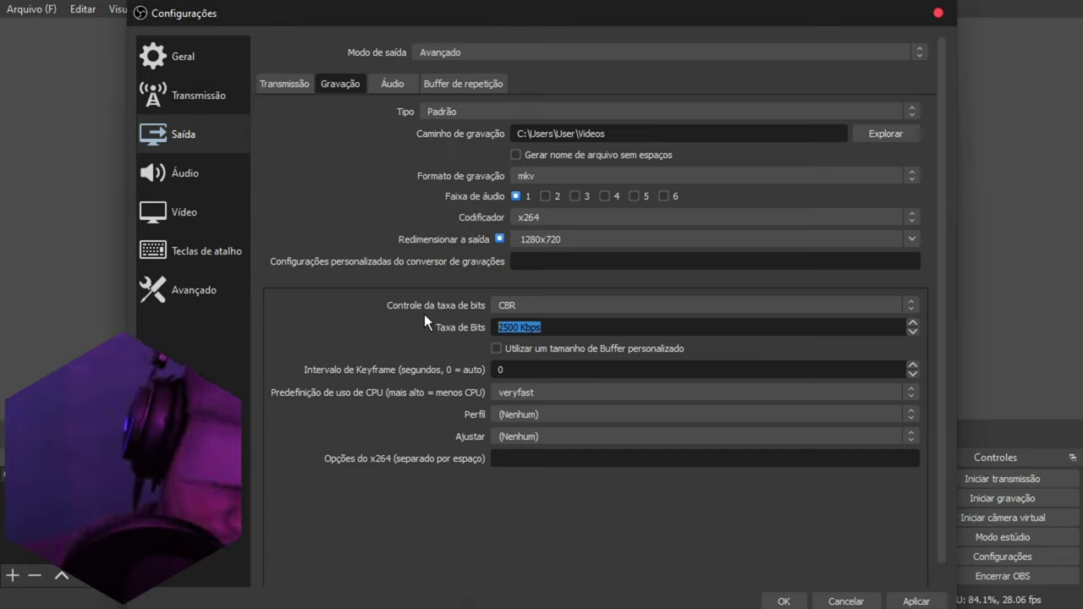
text(40000)
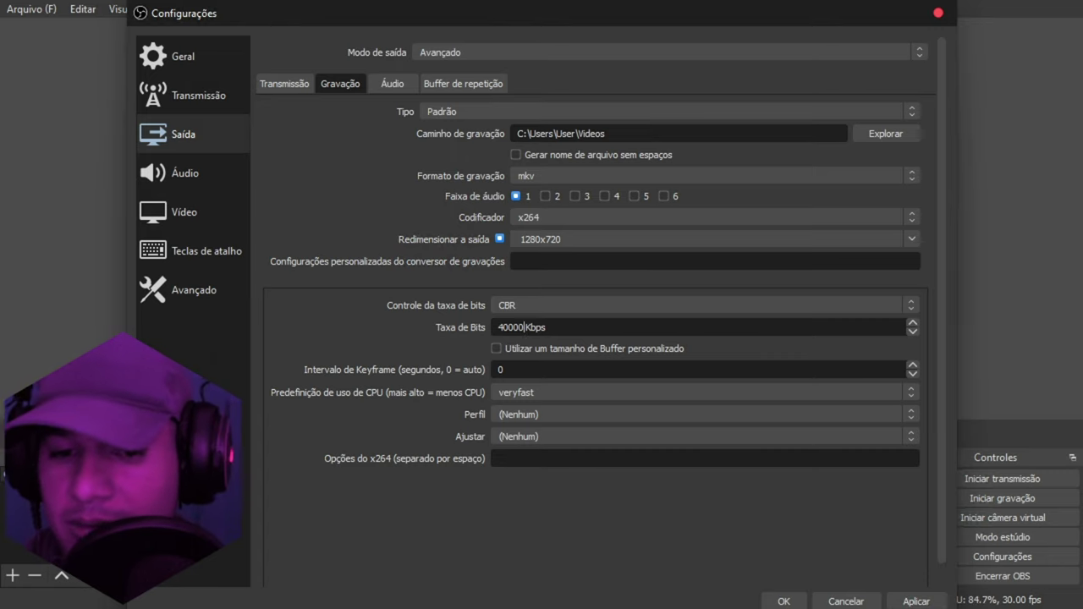
click(512, 370)
key(BackSpace)
text(2)
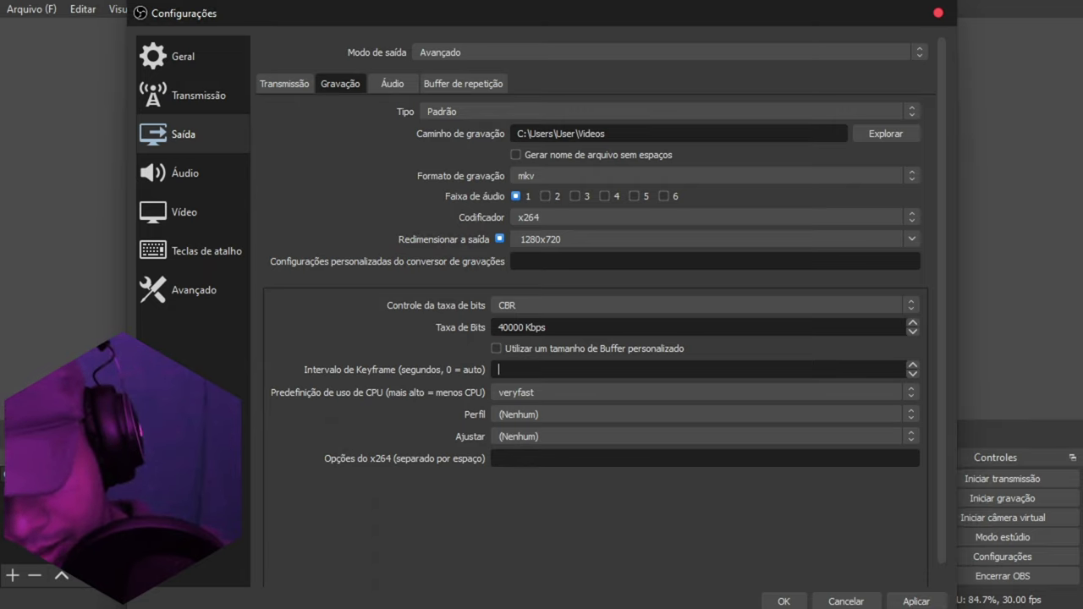
Set the recording encoder's CPU usage preset to ultrafast and its profile to high
click(599, 396)
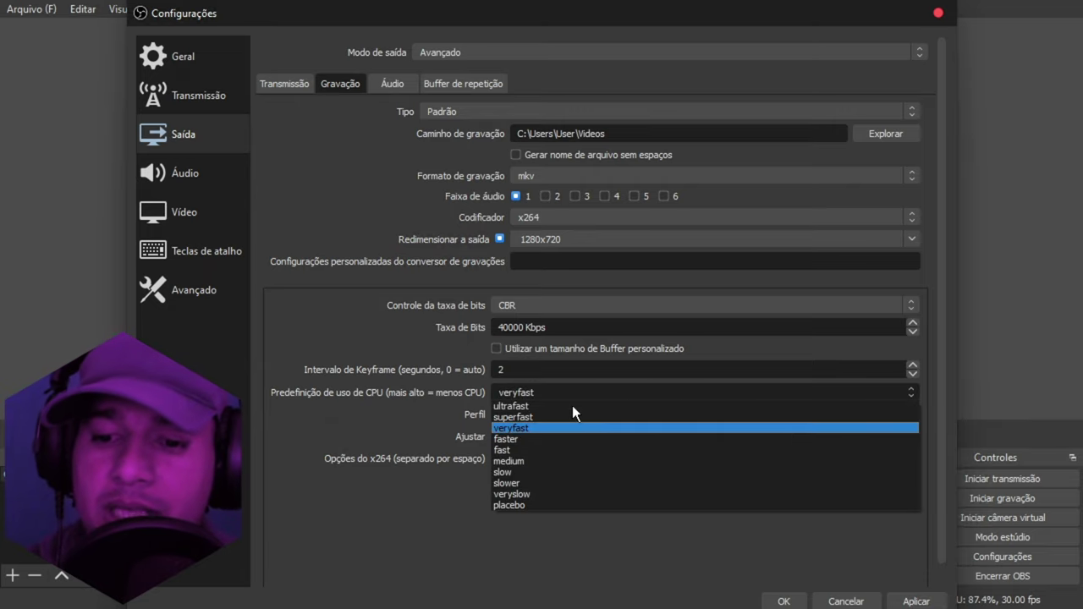
click(535, 403)
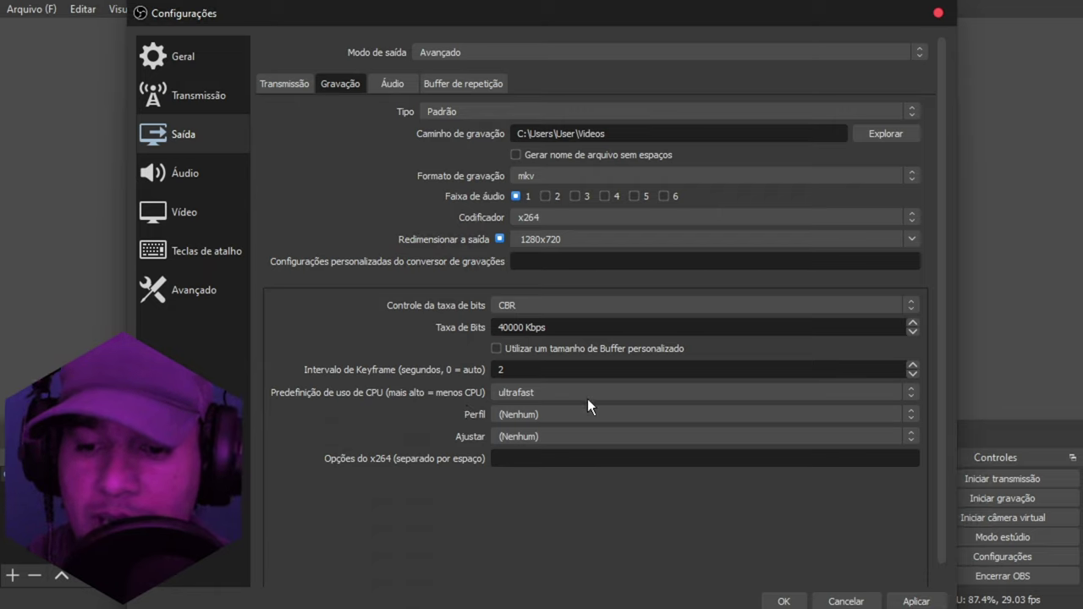
click(547, 415)
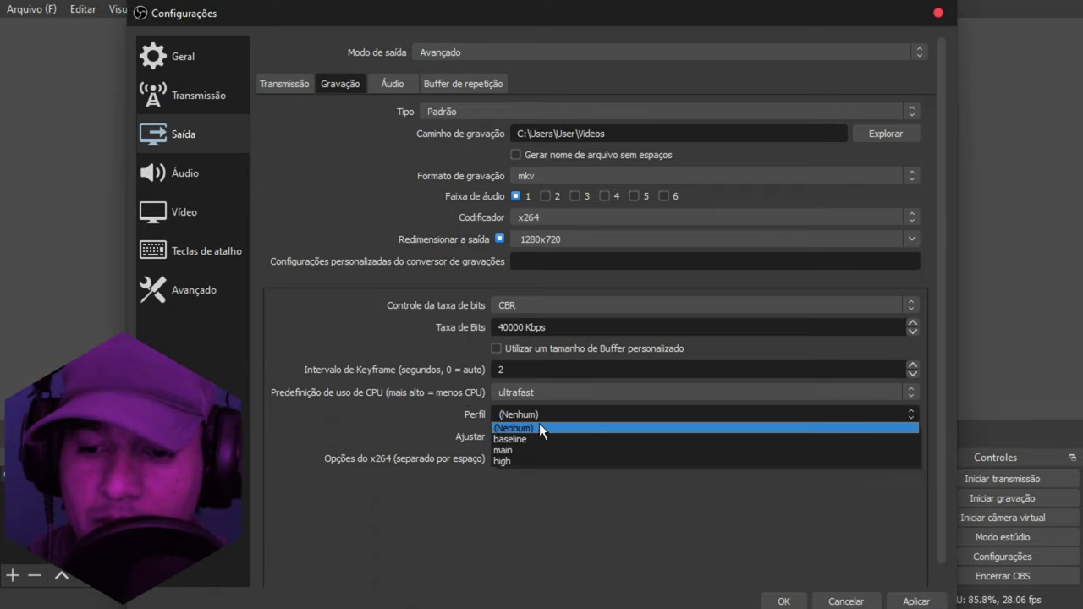
click(511, 458)
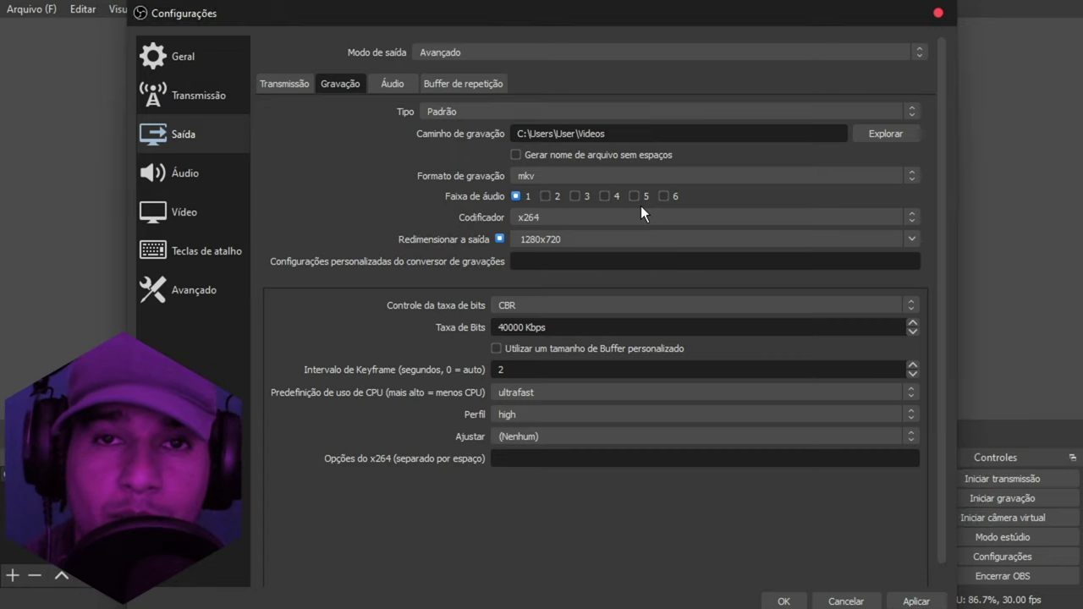
Set the process priority to "Alta" in the advanced settings
click(178, 307)
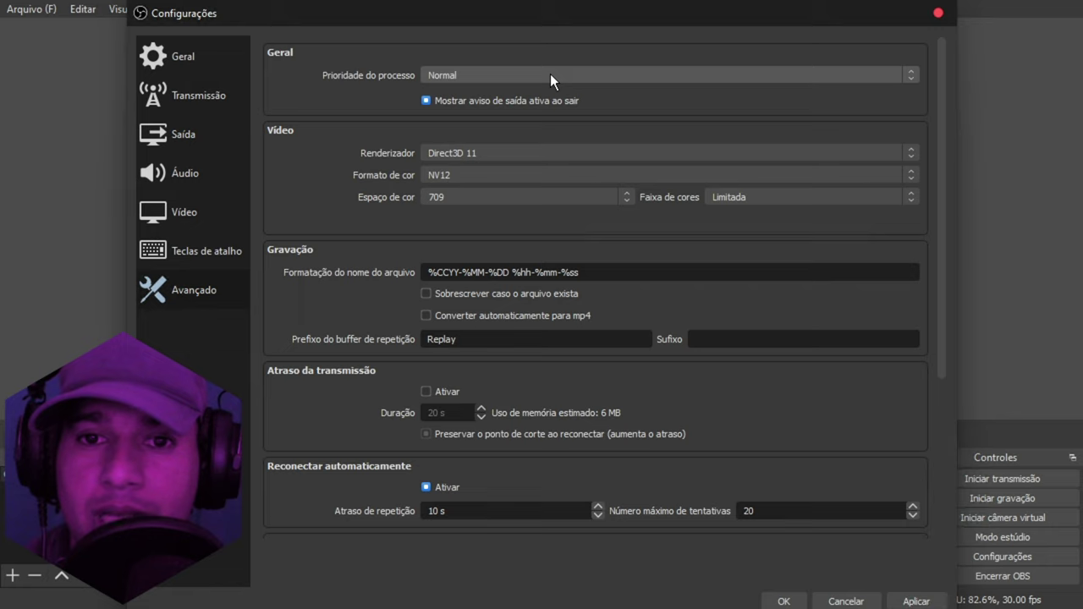
click(551, 73)
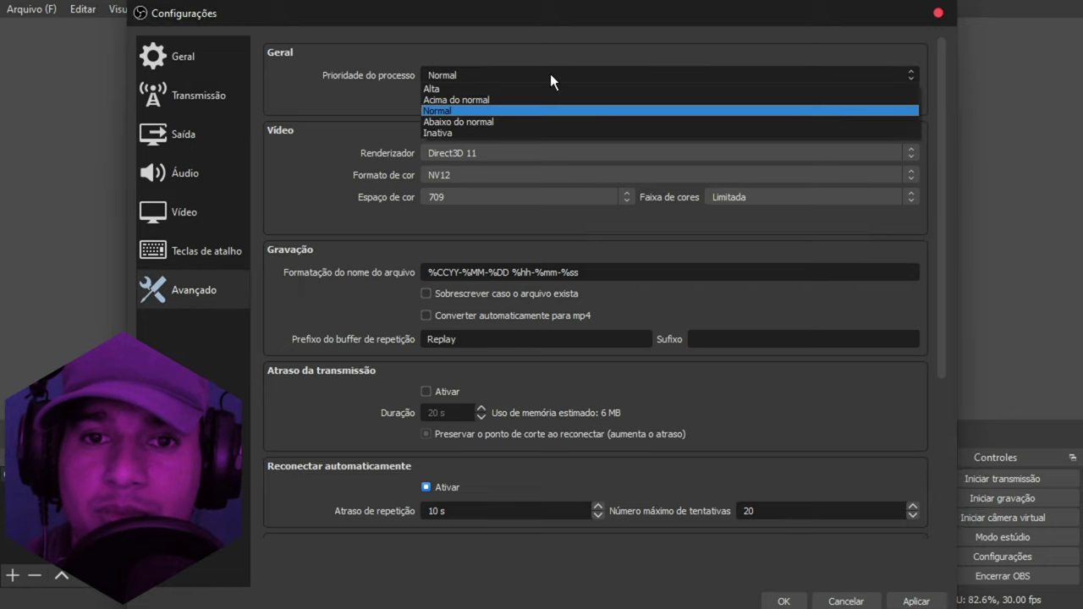
click(450, 89)
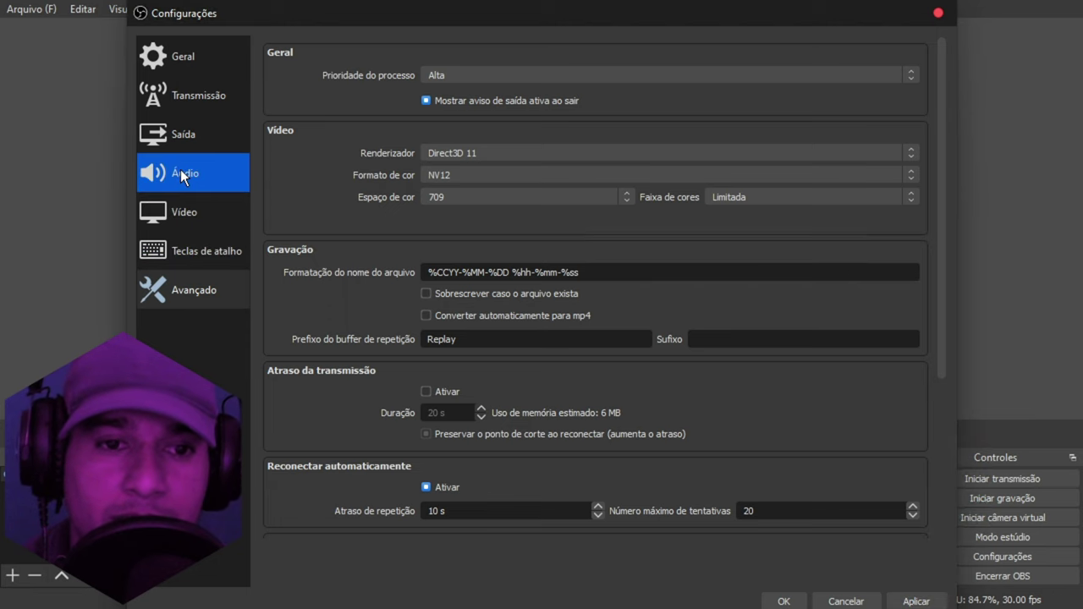
Review the recording output settings, then close the settings and save the pending changes
click(184, 141)
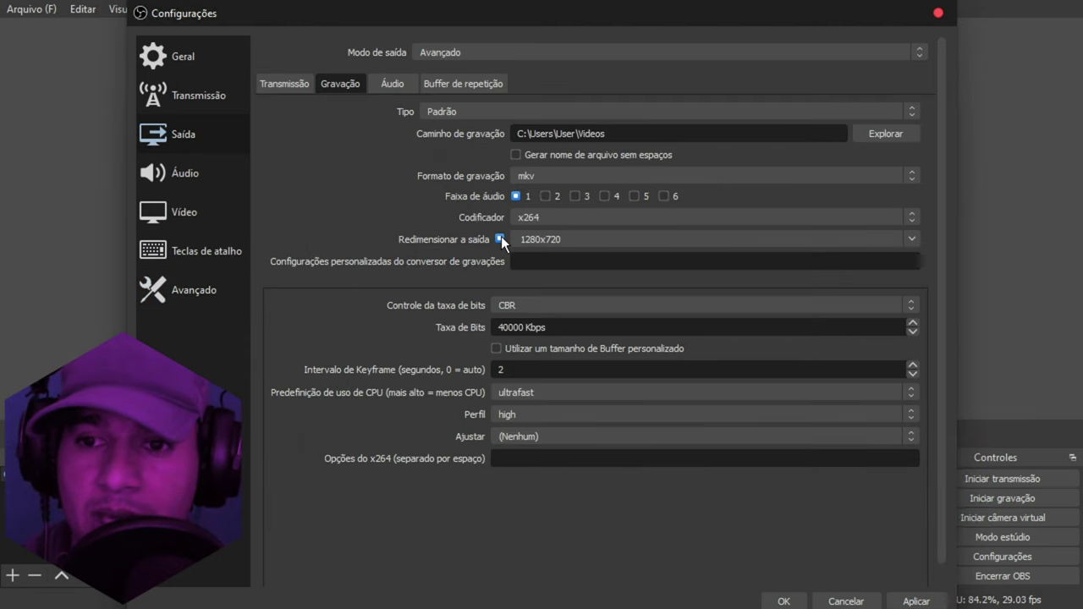
click(938, 13)
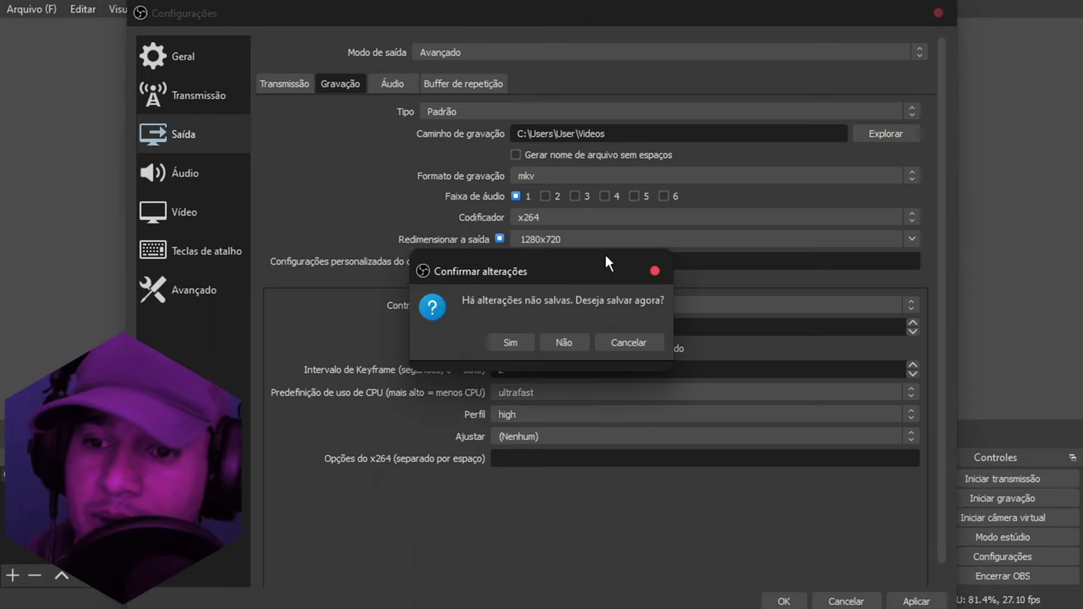
click(507, 342)
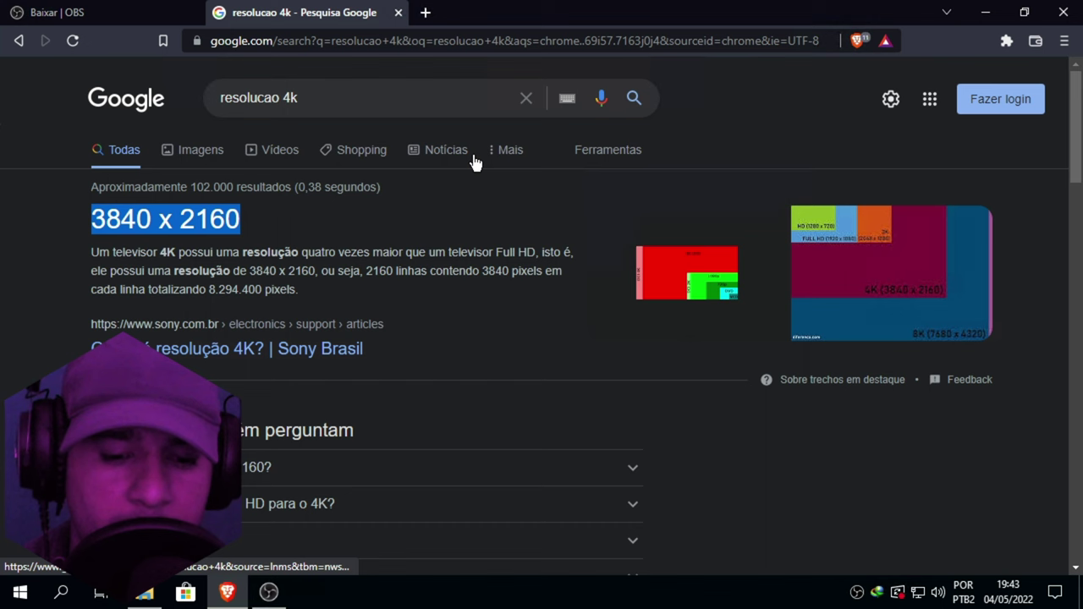
In the Brave browser, search Google for "resolucao 4k" and copy the resolution 3840 x 2160 from the results
mouse_move(476, 10)
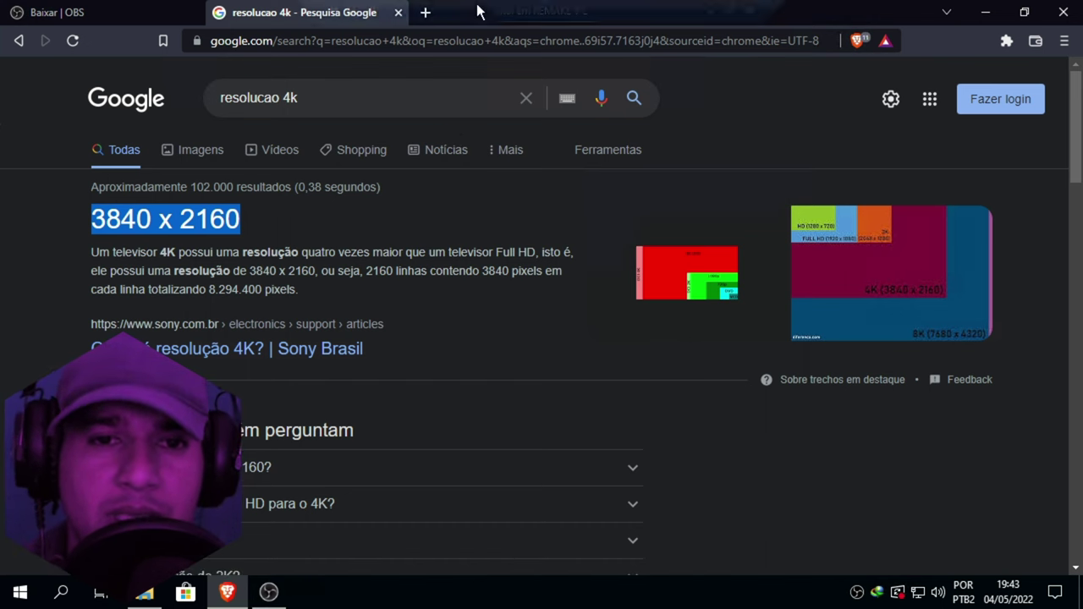
click(298, 97)
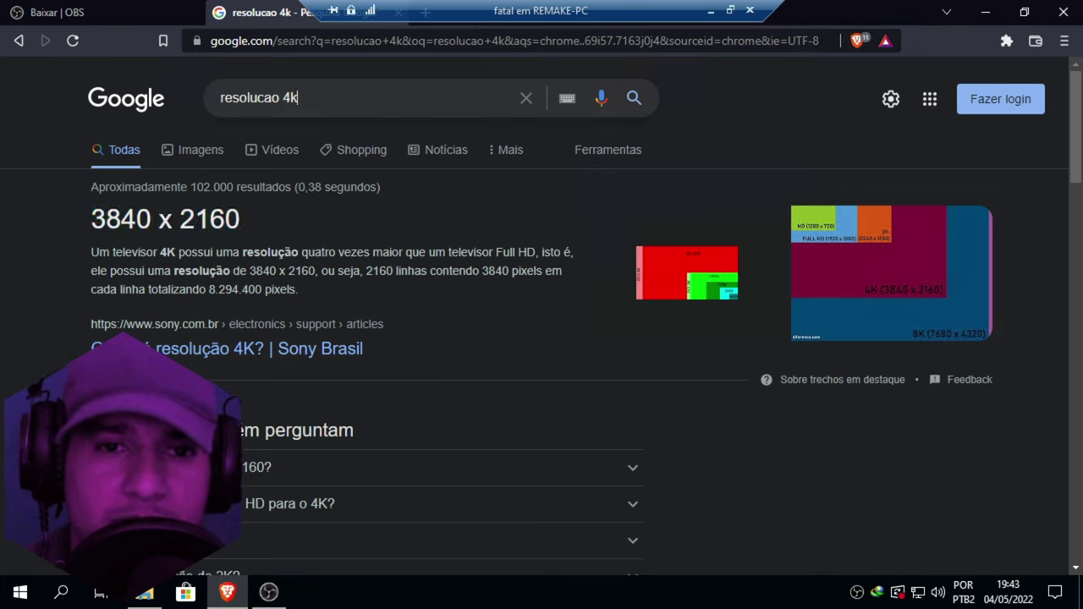
drag(298, 97, 198, 102)
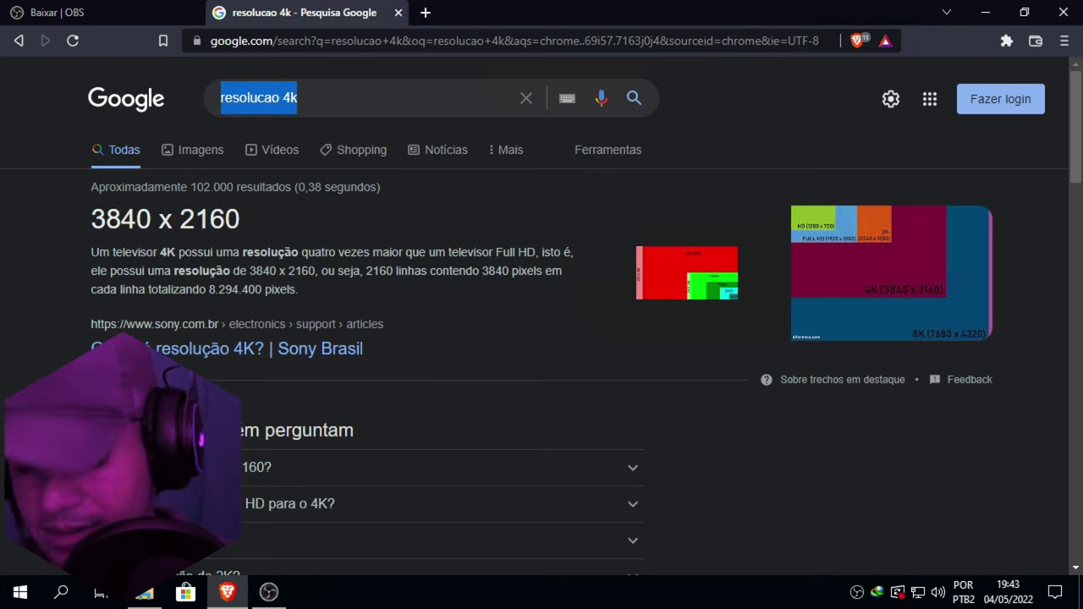
key(Return)
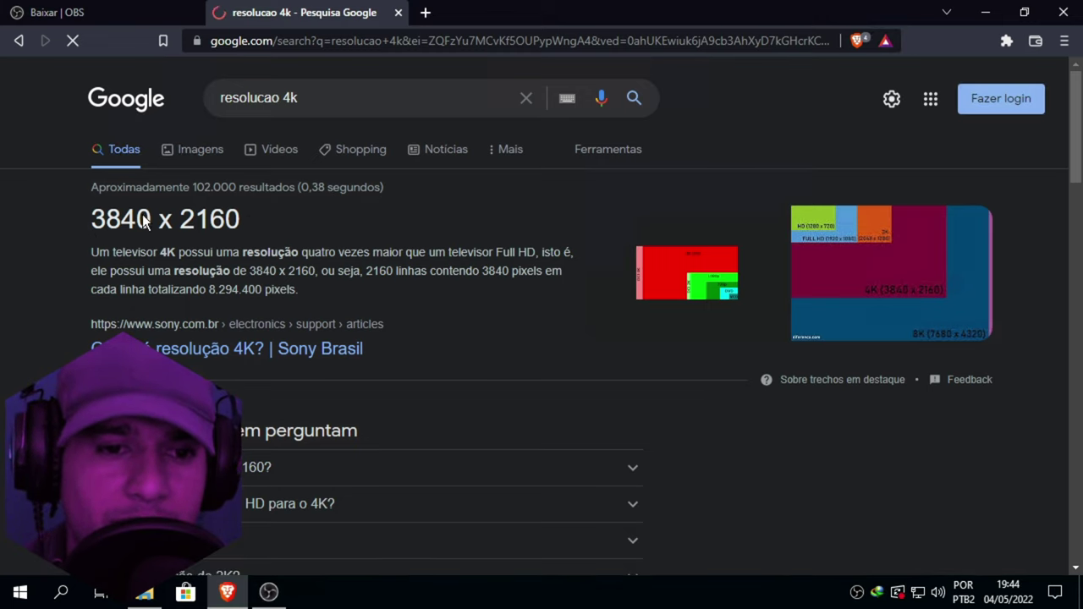
mouse_move(123, 220)
mouse_down()
mouse_move(242, 221)
mouse_move(102, 221)
mouse_up()
mouse_move(211, 220)
mouse_down()
mouse_move(84, 218)
mouse_move(210, 220)
mouse_up()
click(84, 217)
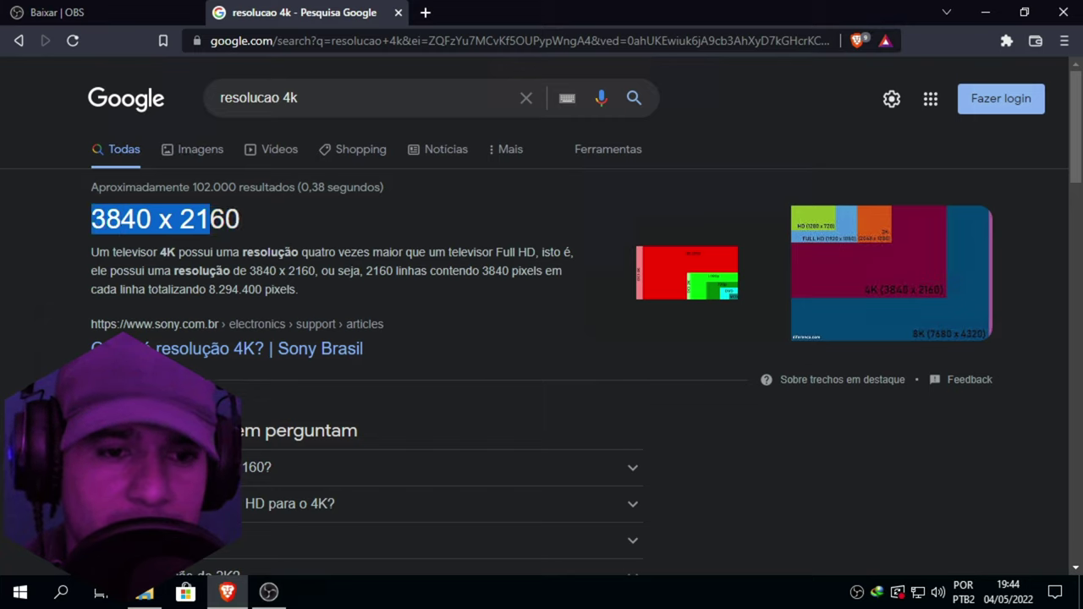
right_click(172, 220)
click(196, 230)
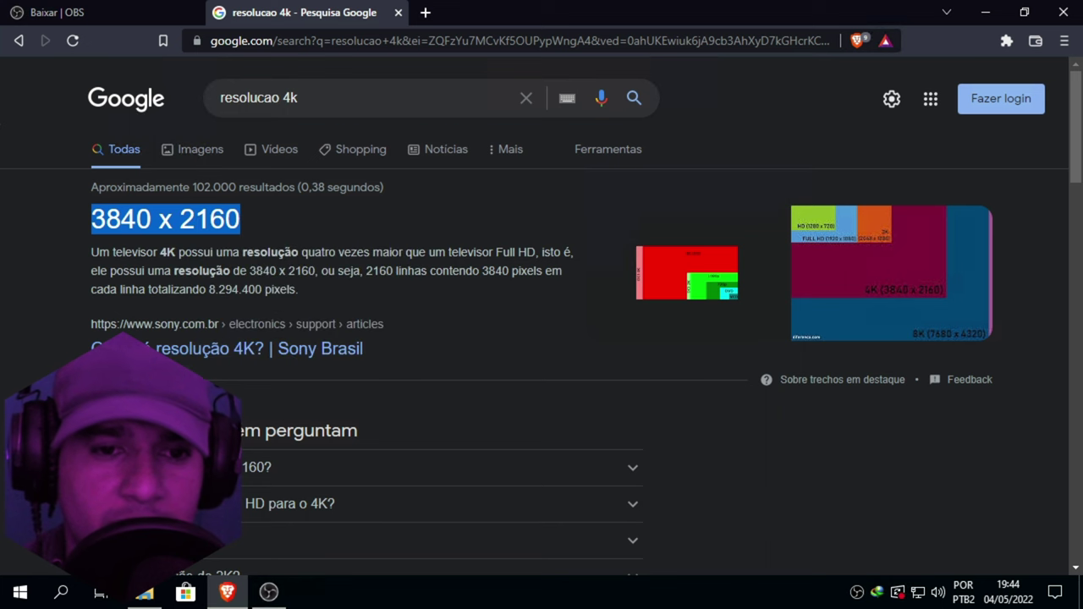
Switch to OBS and set the streaming output's rescale resolution to 3840 x 2160
click(271, 598)
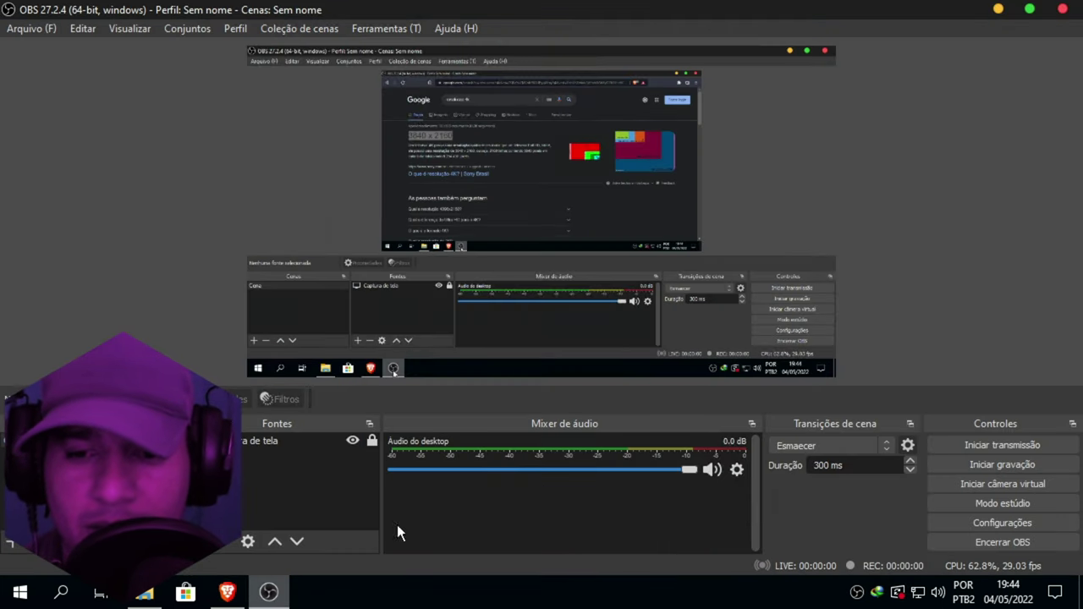
click(979, 520)
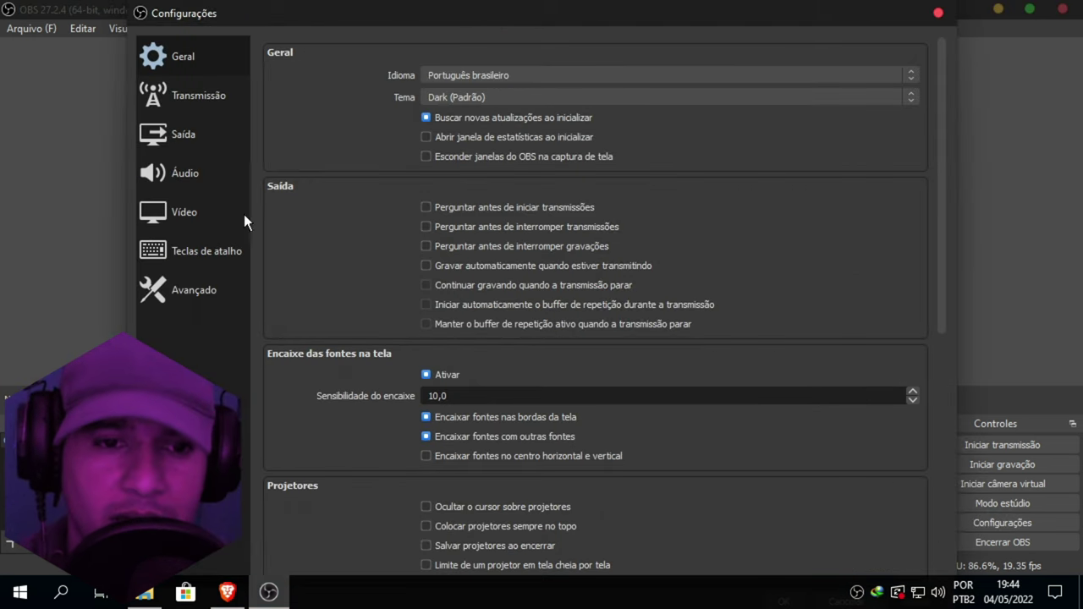
click(165, 133)
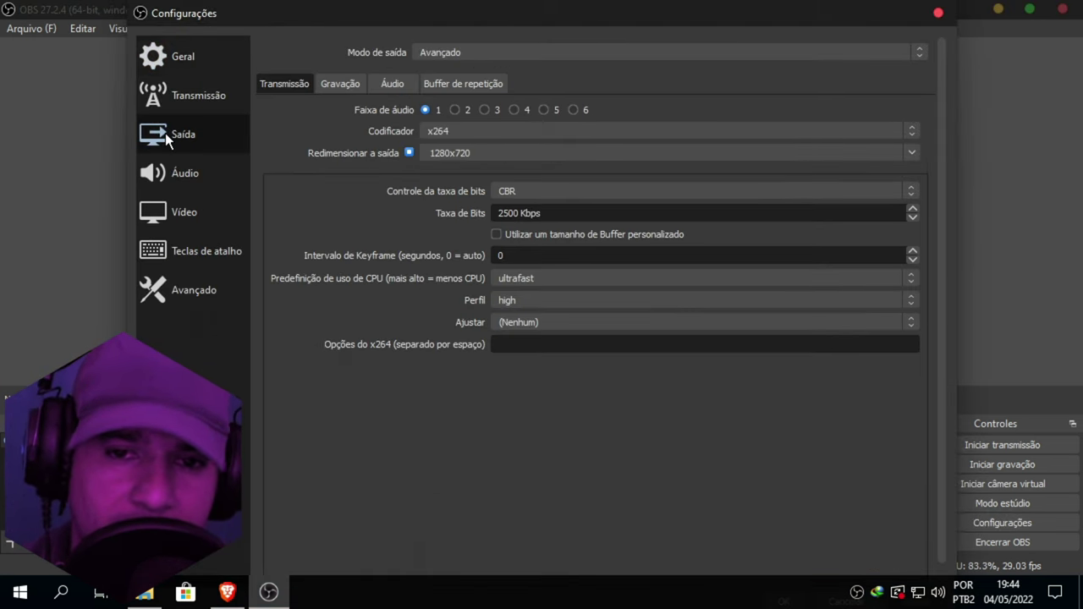
click(480, 155)
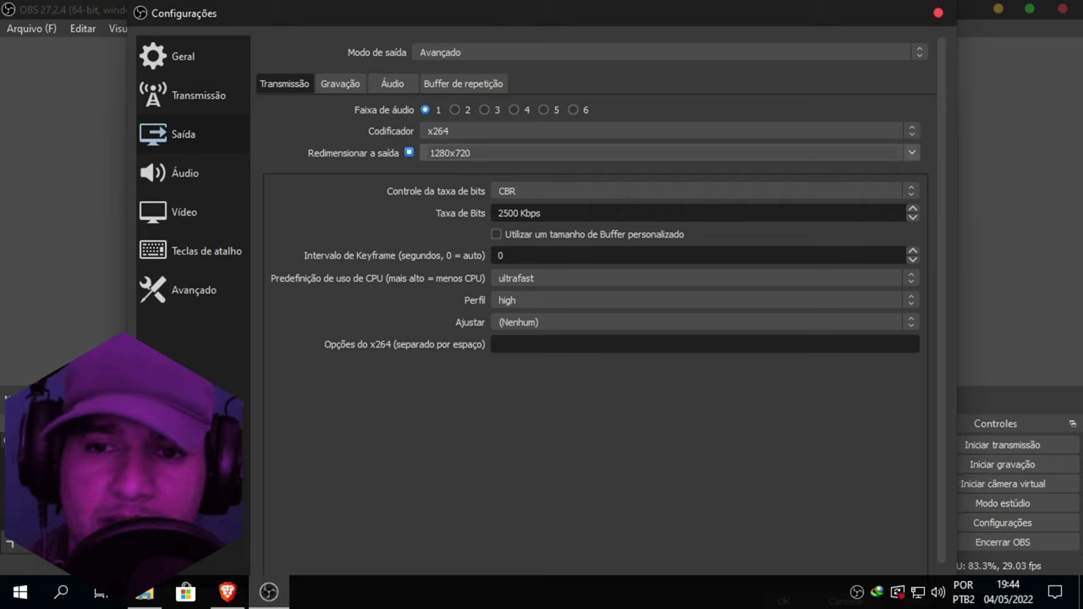
drag(434, 153, 401, 162)
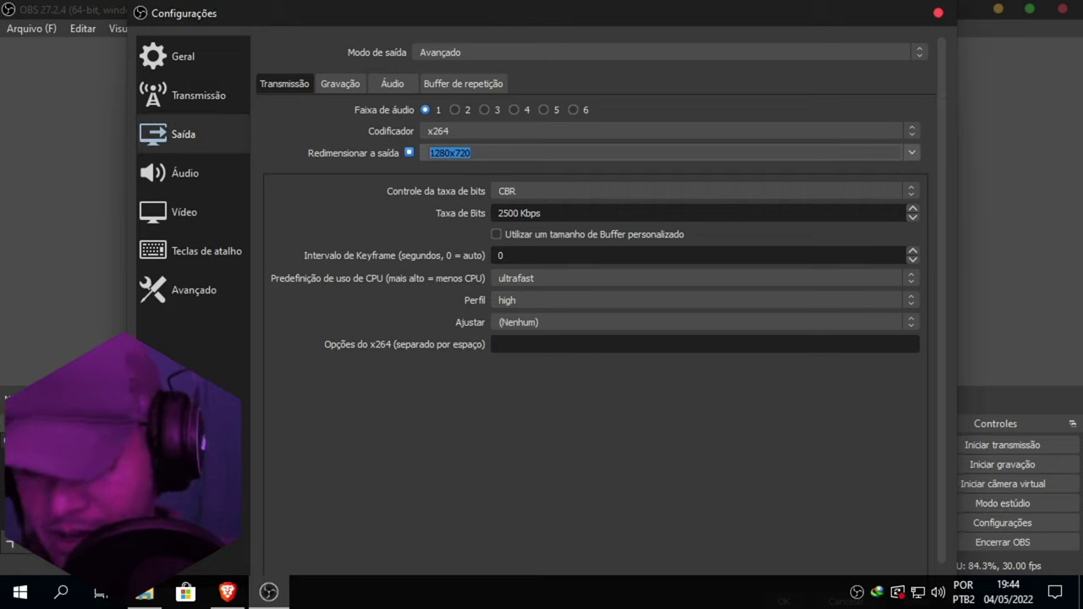
key(BackSpace)
text(3840 x 2160)
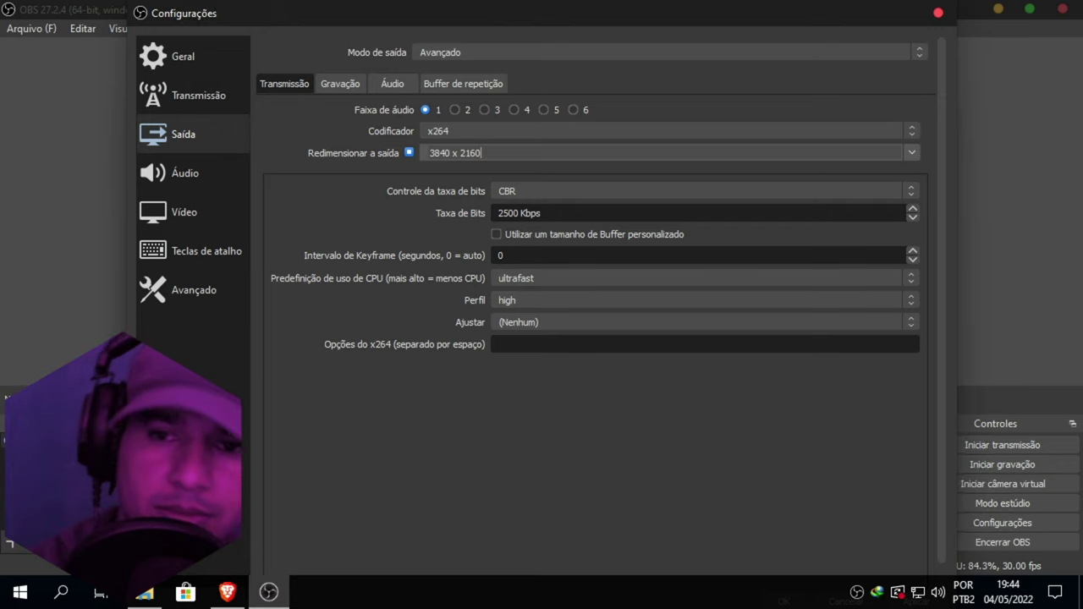
Set the recording output's rescale resolution to 3840 x 2160 and save the settings
click(338, 88)
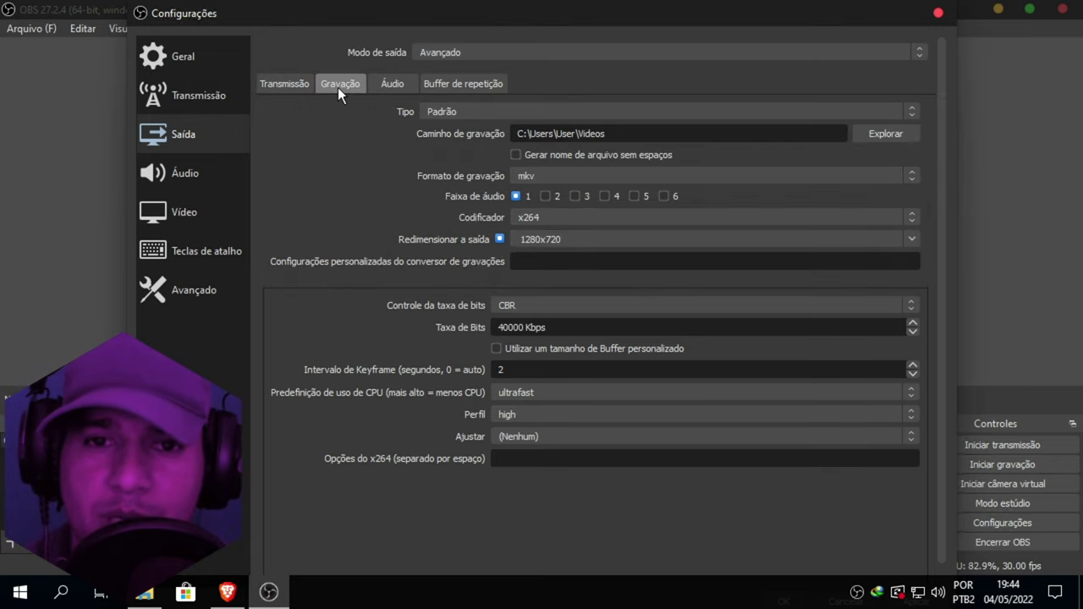
click(555, 239)
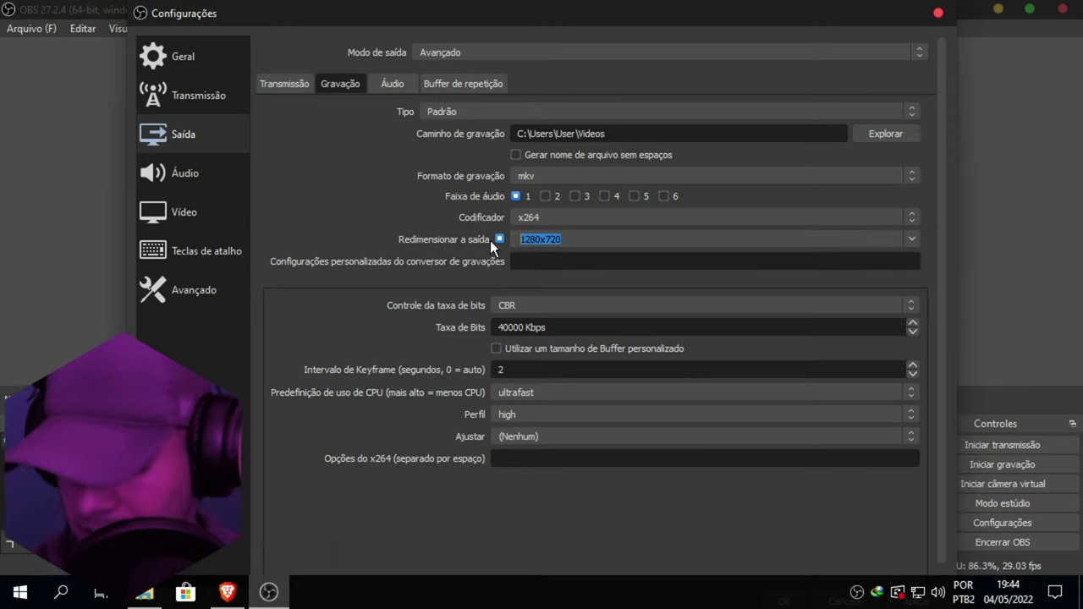
key(BackSpace)
text(3840 x 2160)
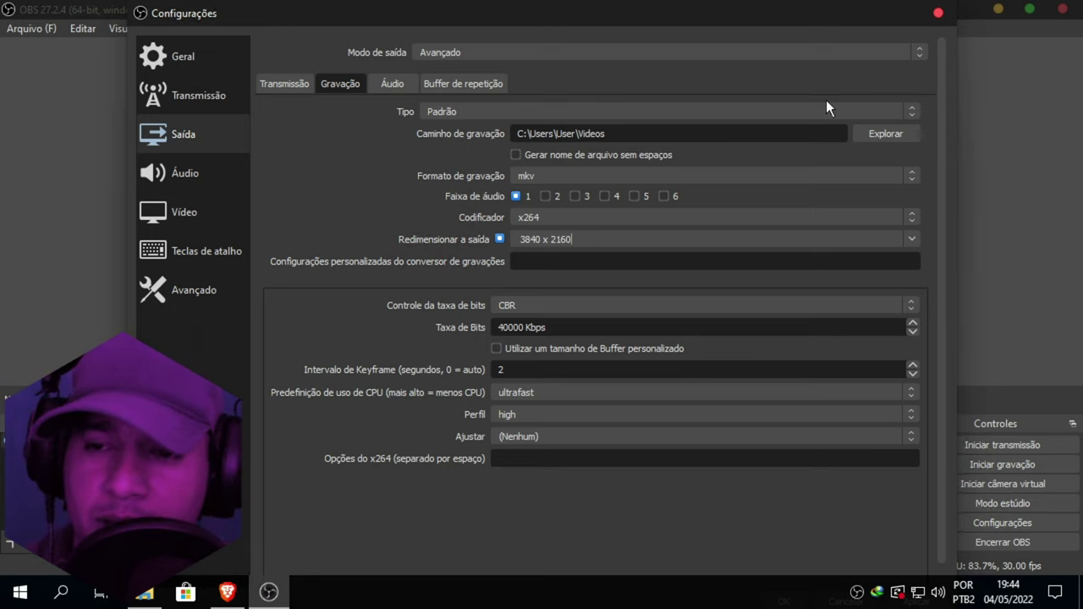
click(939, 14)
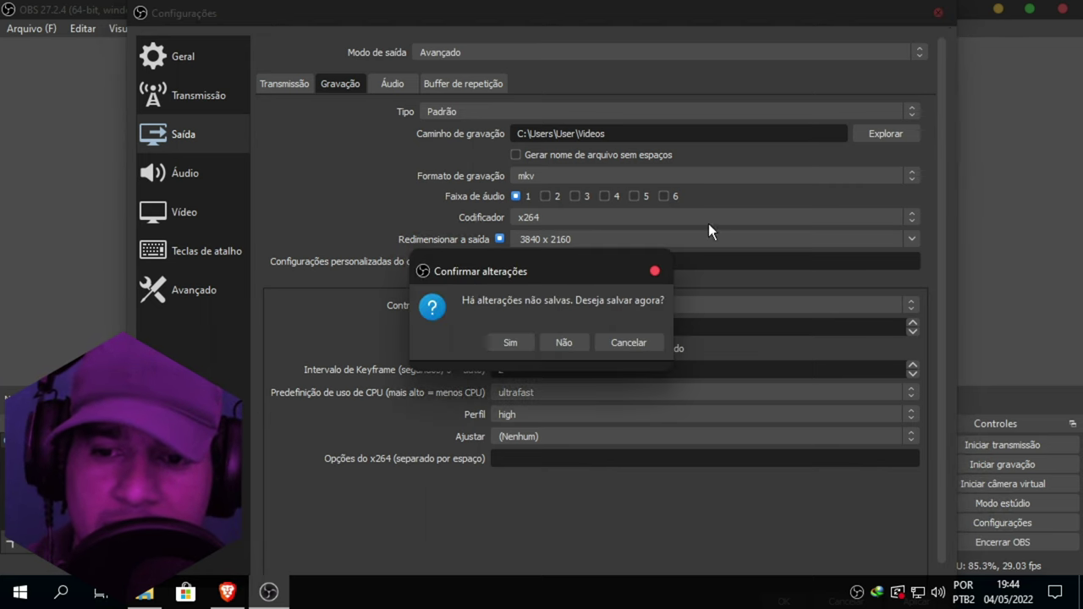
click(505, 343)
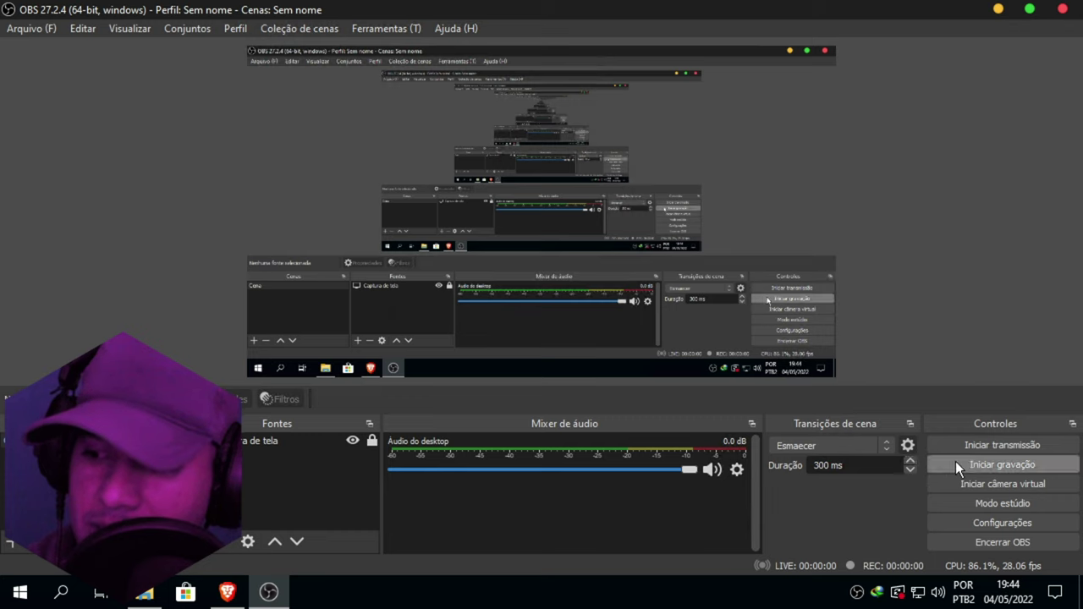
Minimize the open windows, examine the scale and resolution options in the Windows display settings, and maximize the virtual machine window
click(999, 9)
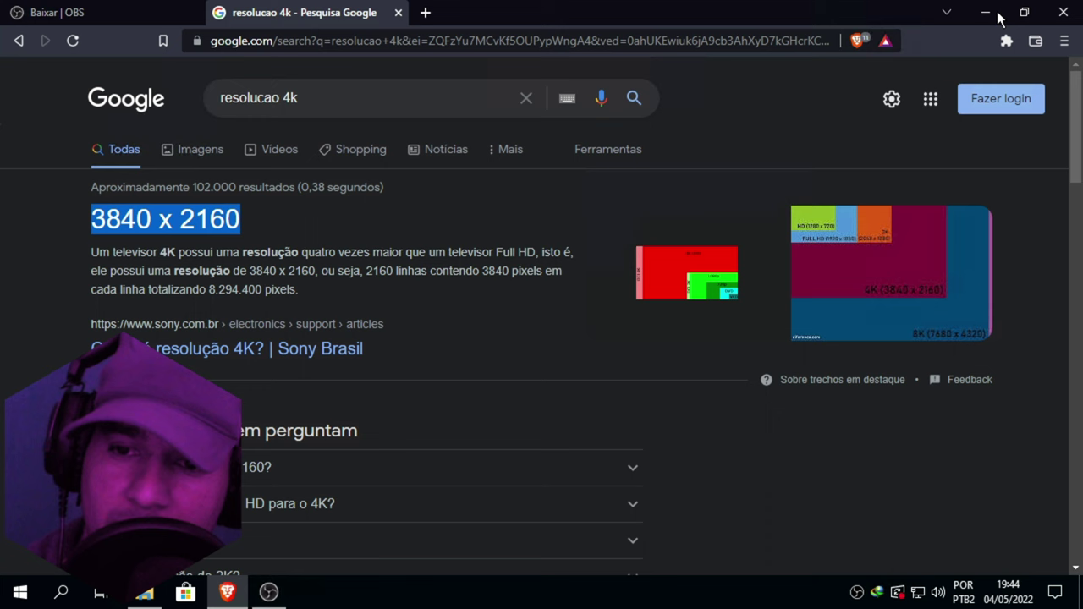
click(984, 17)
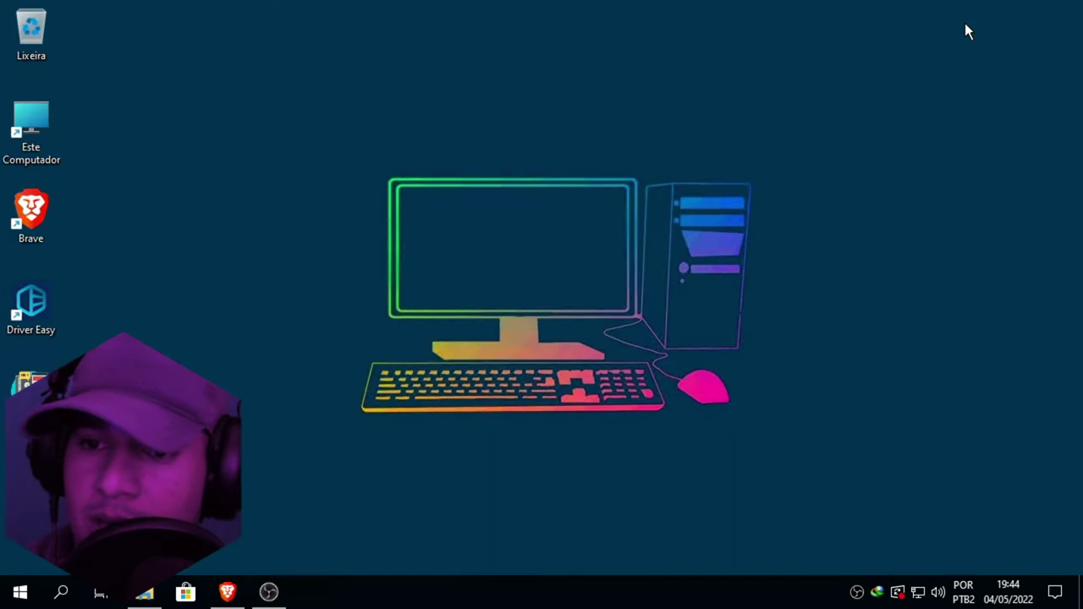
right_click(293, 263)
click(341, 417)
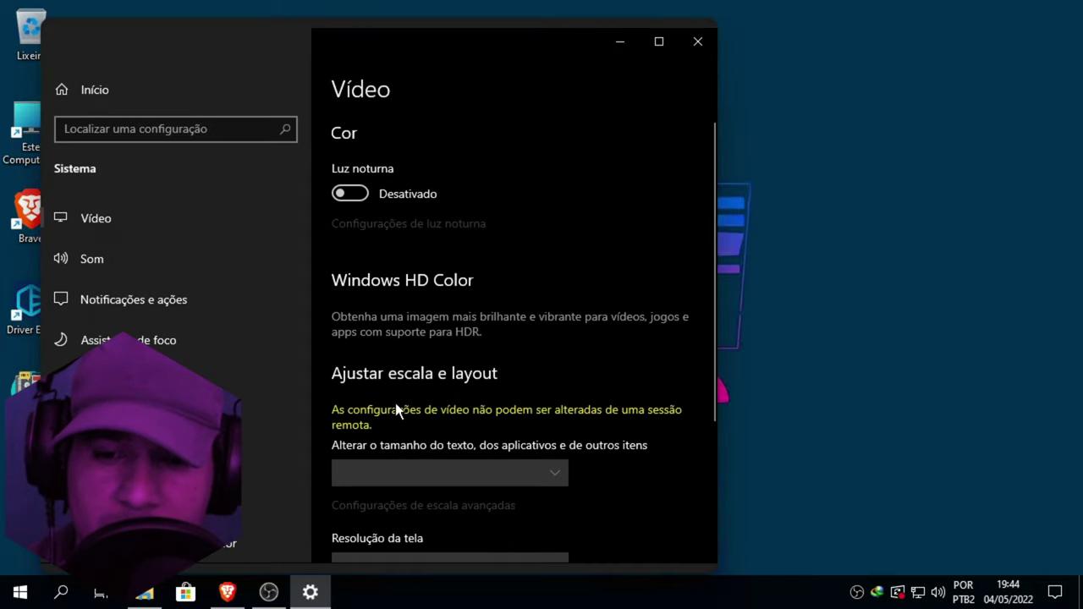
scroll(413, 403, down, 2)
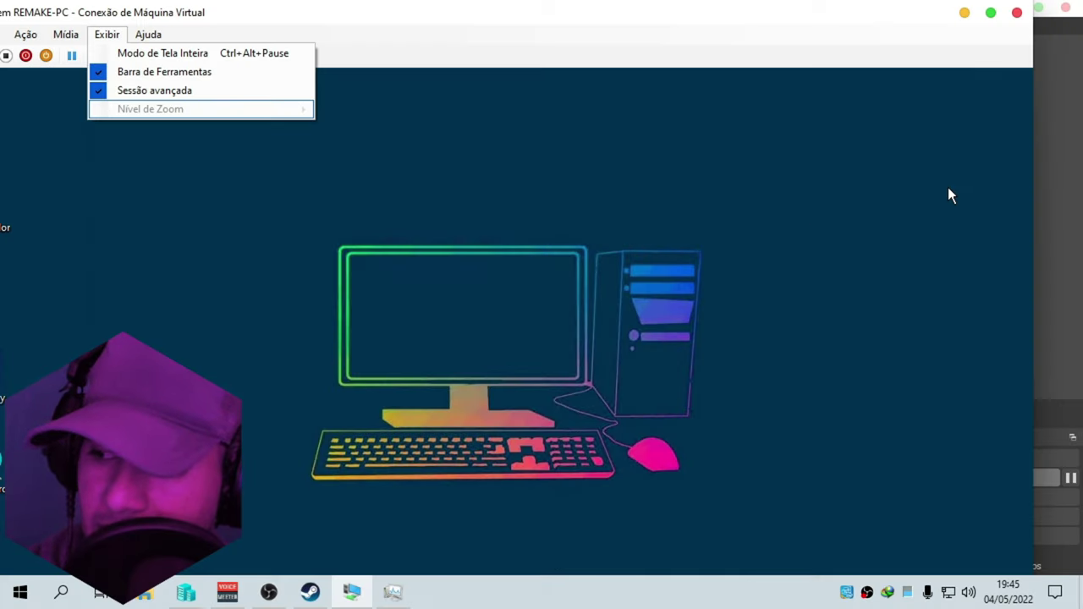
click(990, 14)
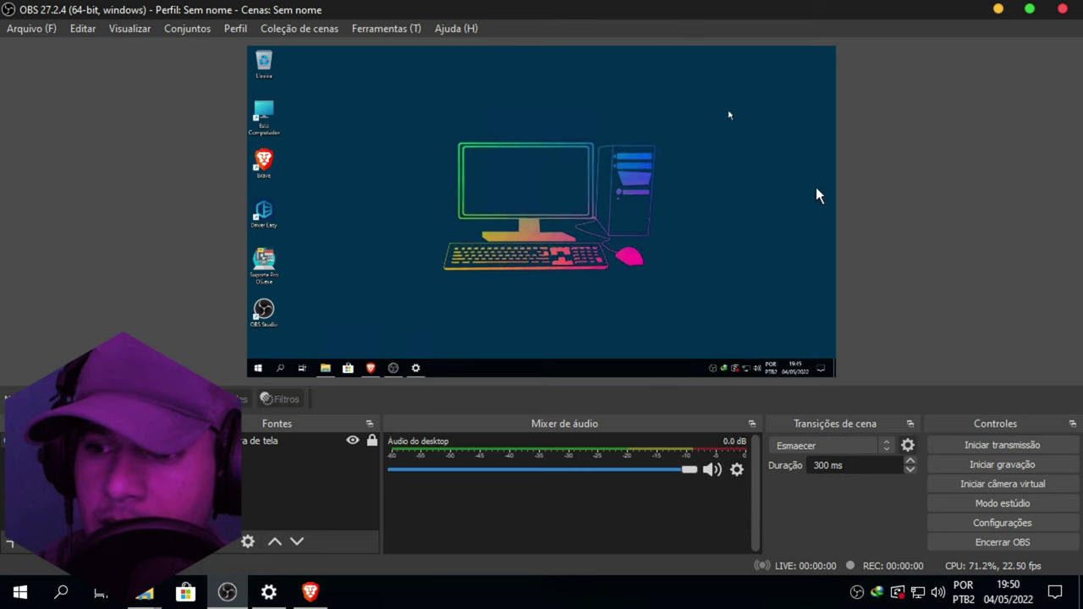
Examine the base and output resolutions in the OBS video settings
click(949, 523)
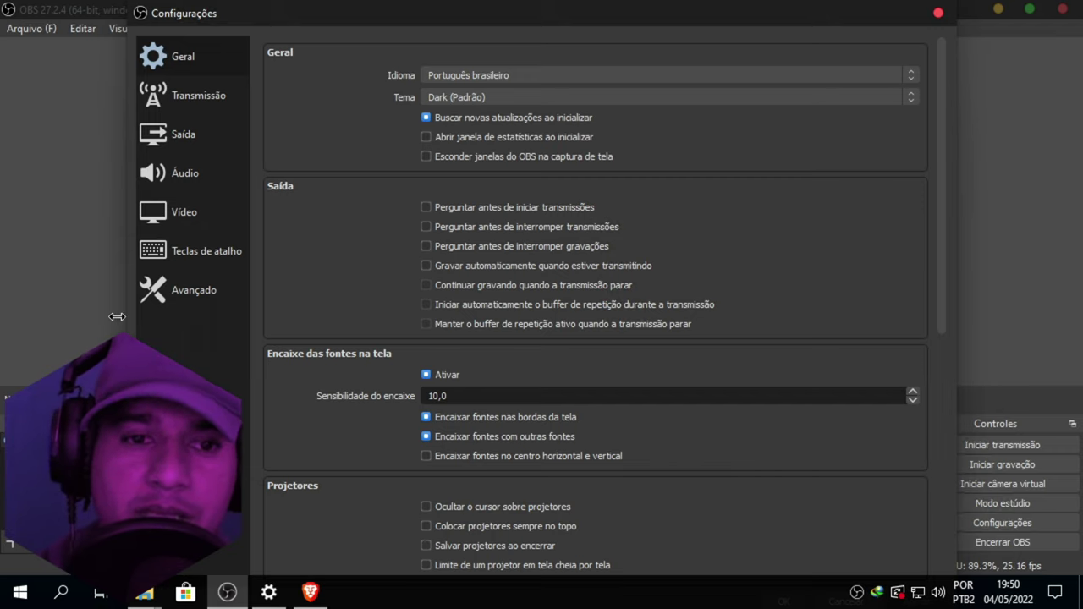
click(183, 222)
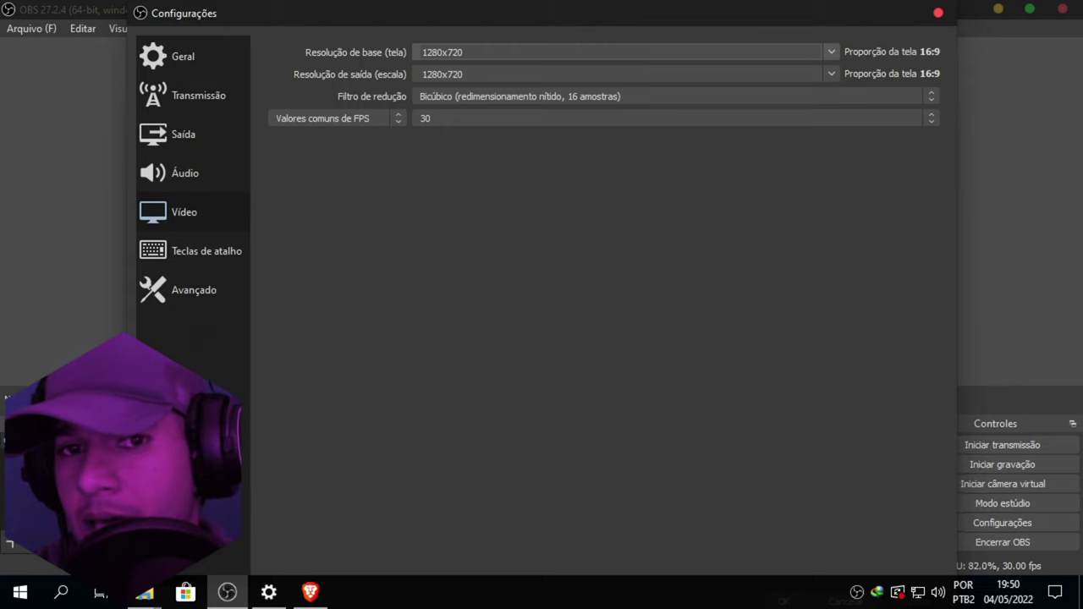
click(464, 53)
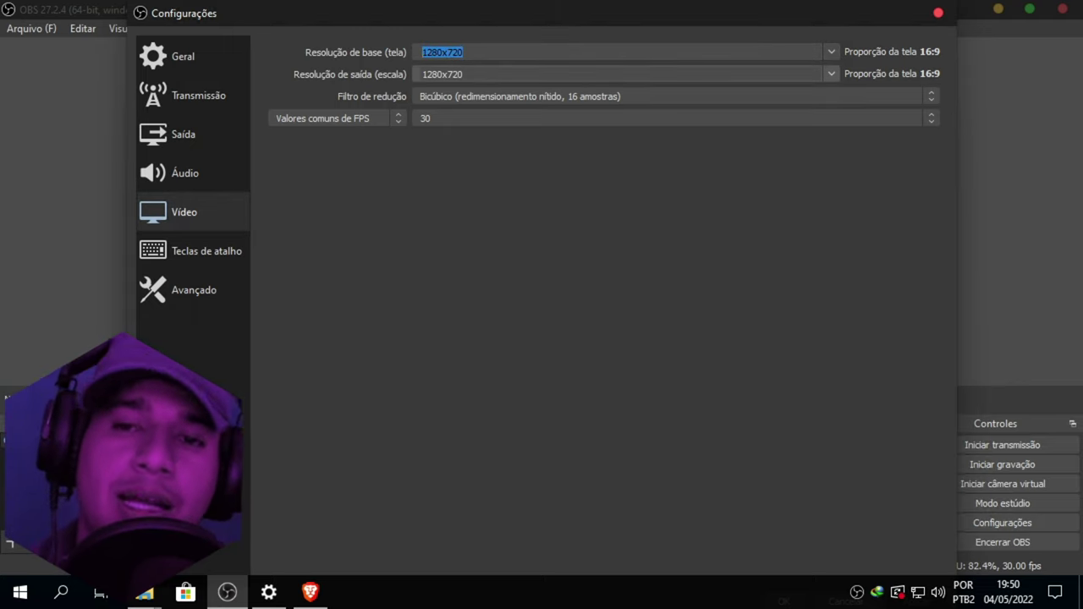
drag(489, 75, 422, 75)
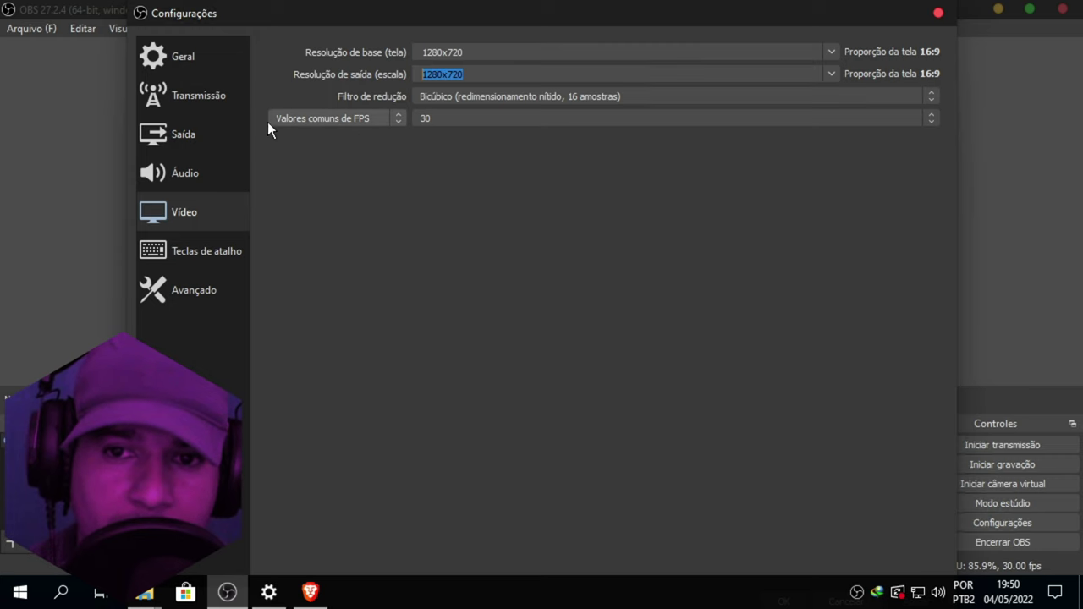
Check the rescale resolutions of the streaming and recording outputs, then close the settings
click(188, 173)
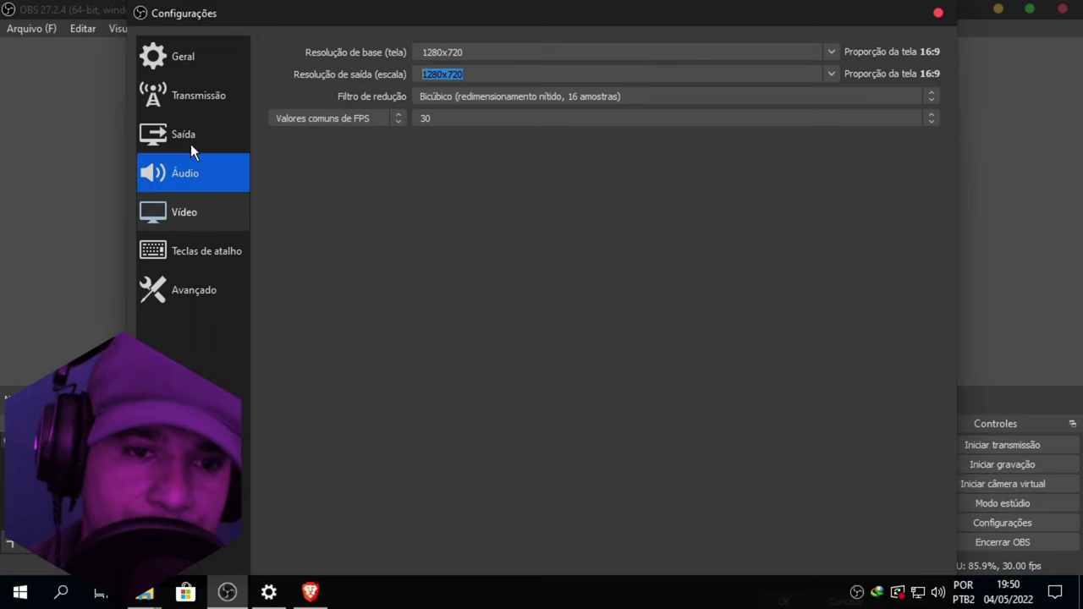
click(190, 142)
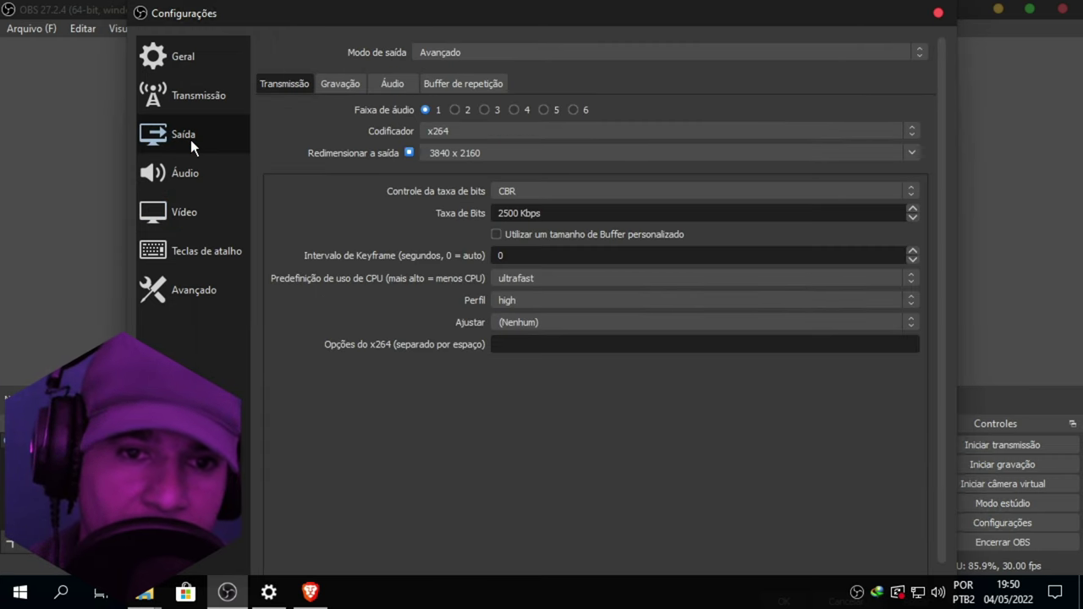
click(337, 83)
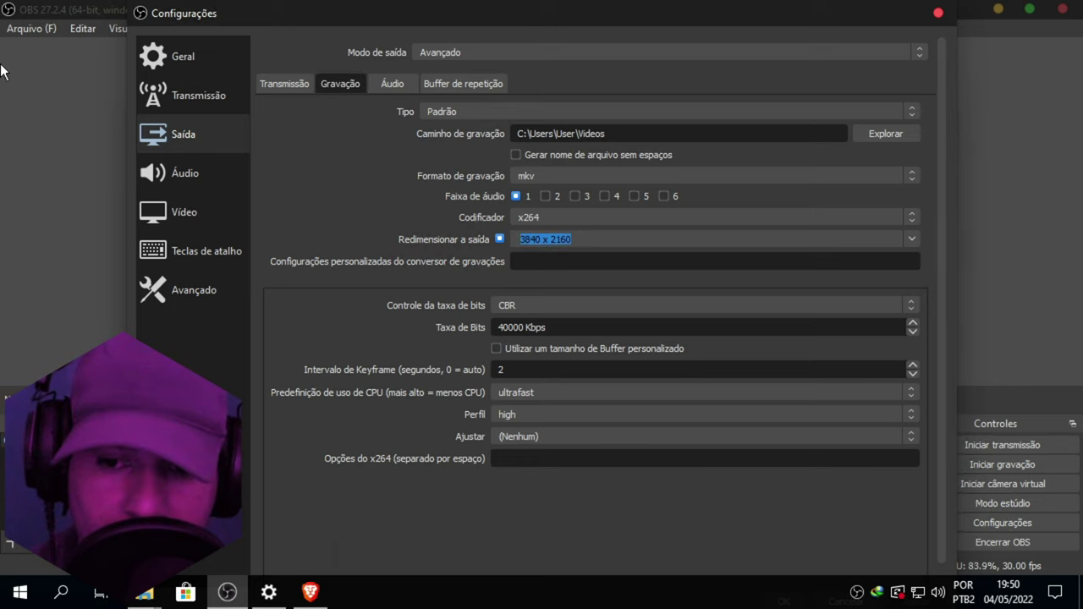
click(938, 13)
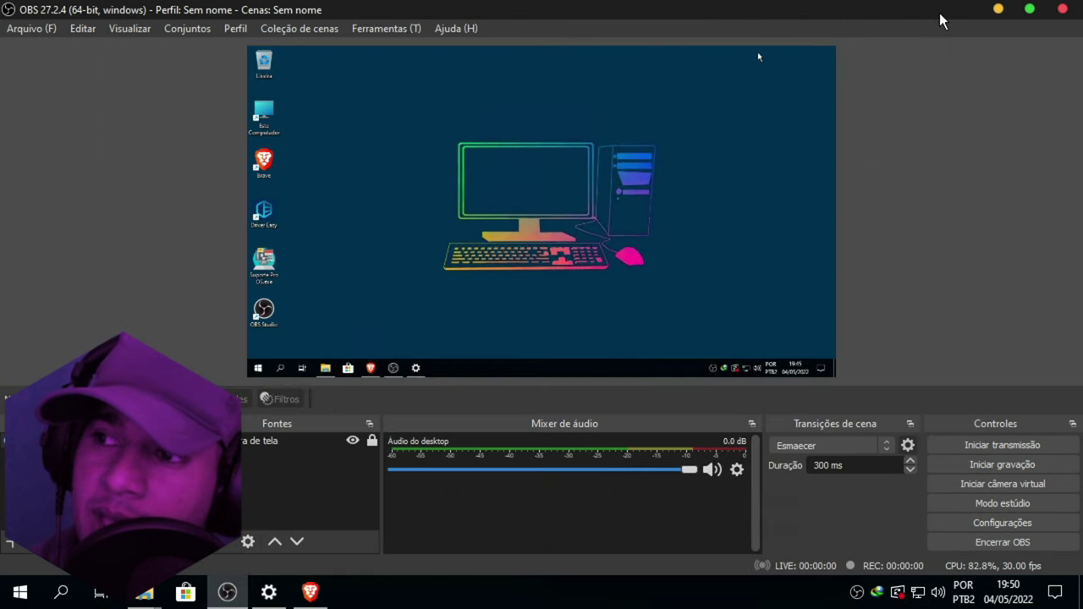
Minimize OBS and open the Vídeos folder in File Explorer to locate the recording
click(999, 10)
click(485, 278)
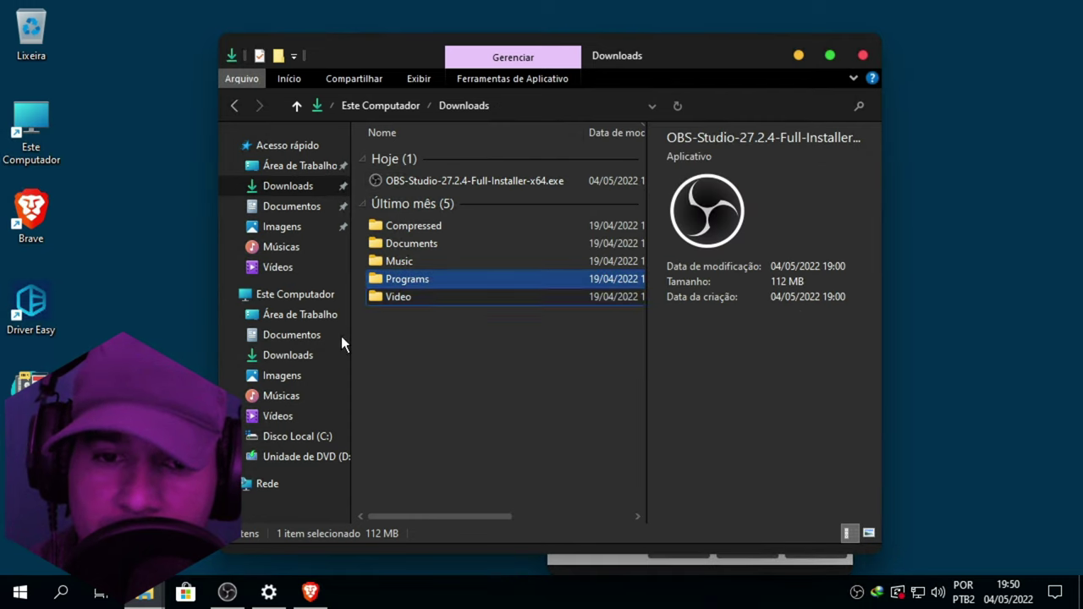
click(273, 419)
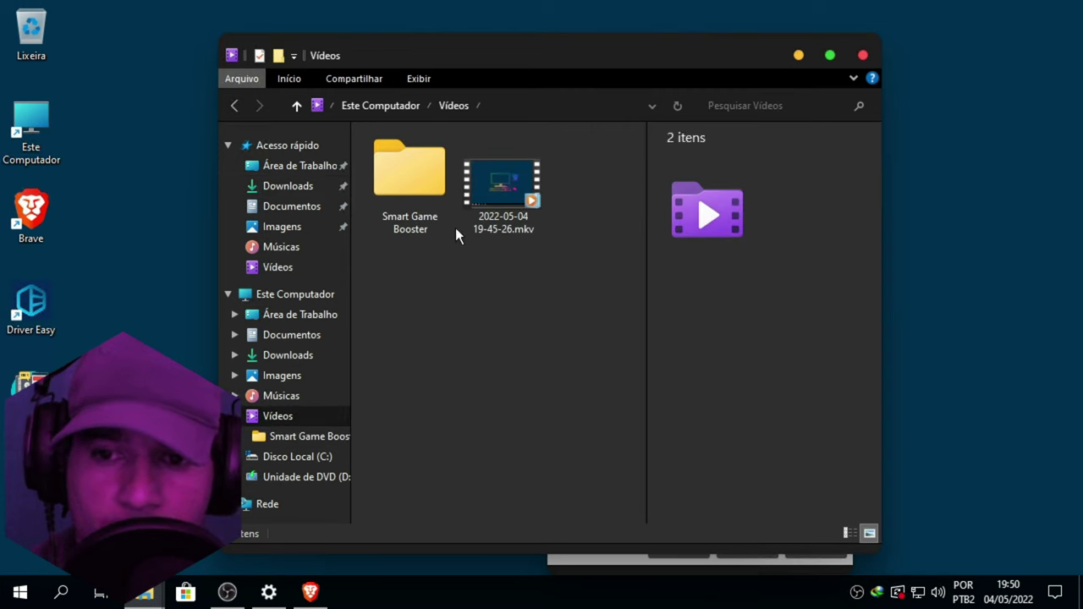
click(488, 191)
right_click(518, 193)
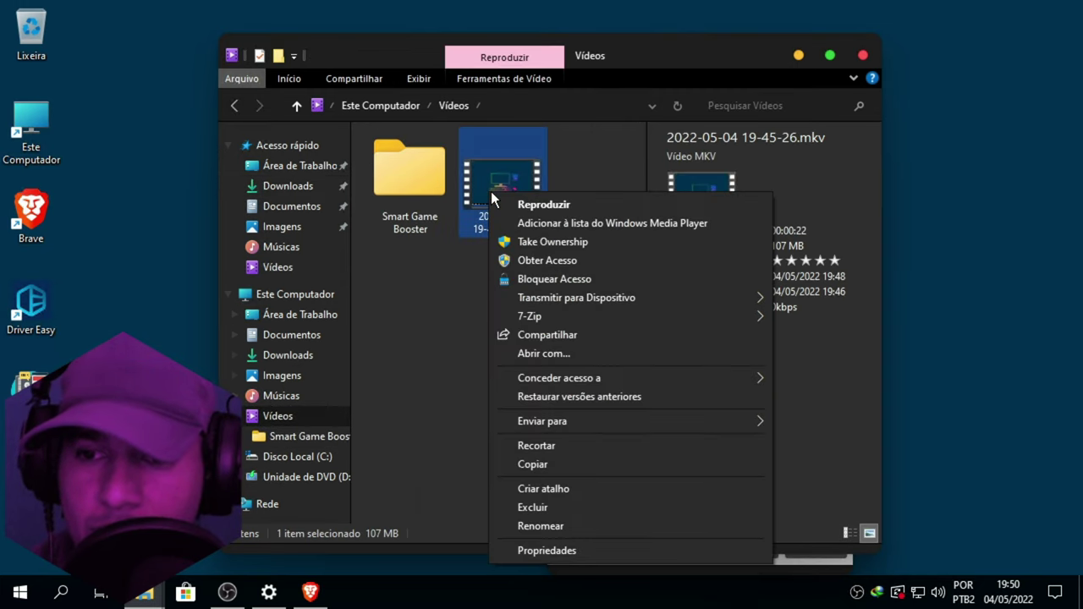
click(547, 210)
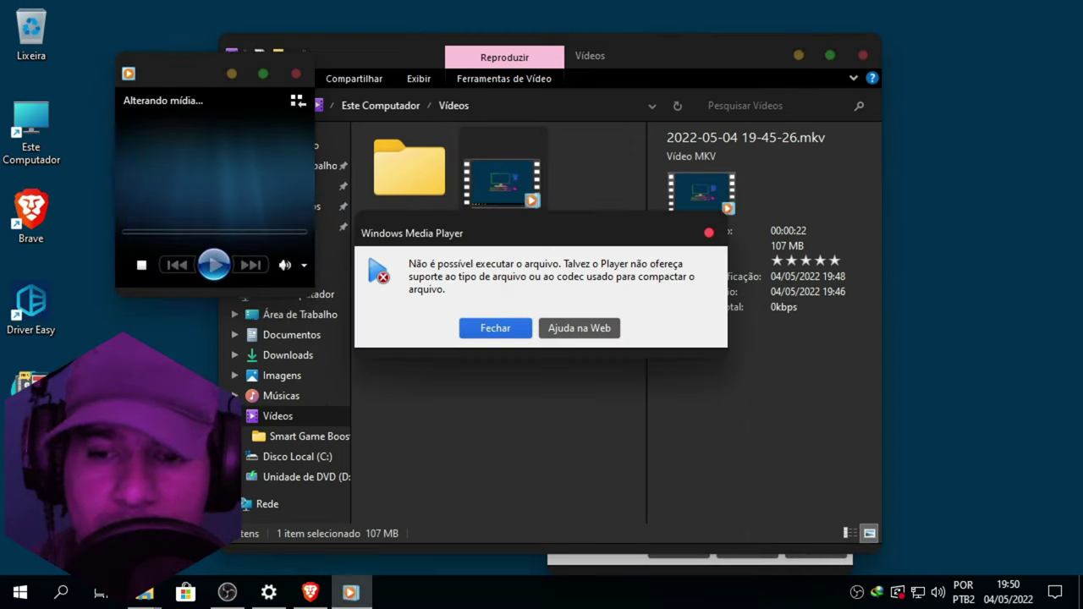
click(513, 328)
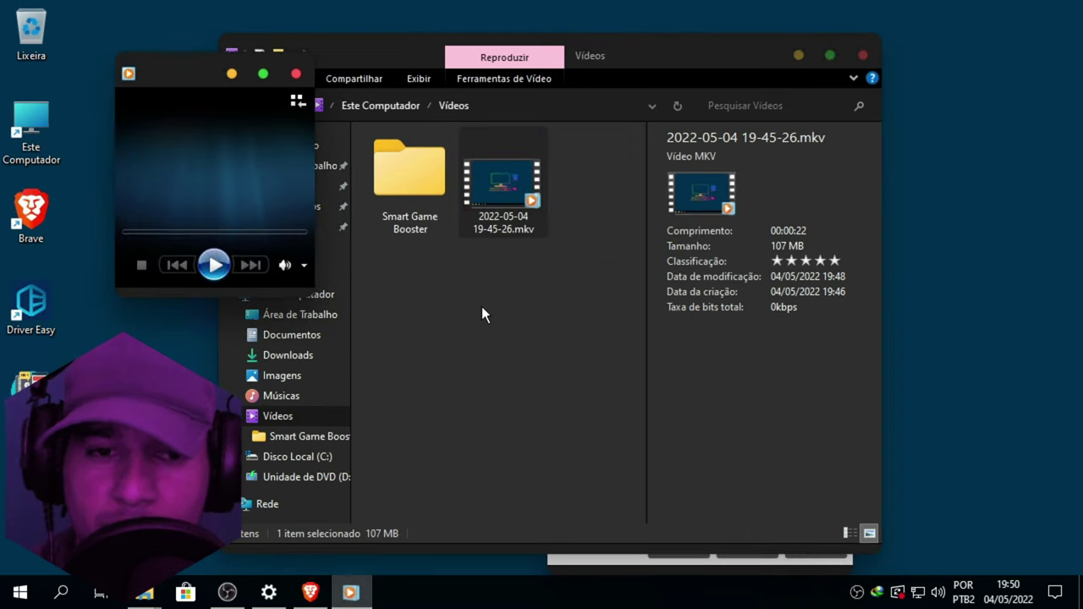
click(296, 75)
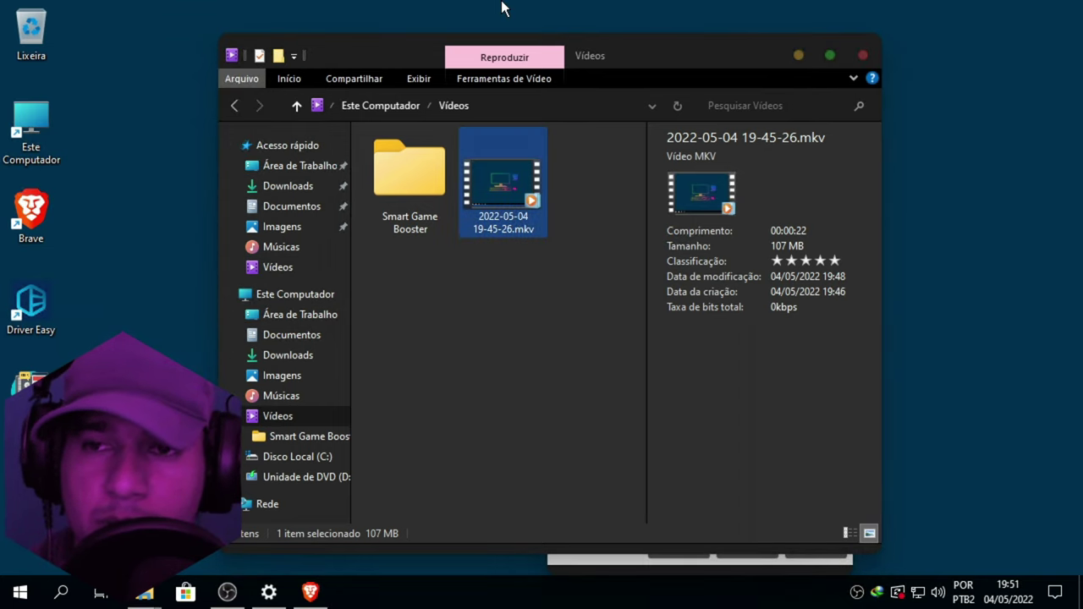
Leave full screen, minimize the virtual machine window, and open the VIDEOS folder on the host's drive D in File Explorer
mouse_move(504, 1)
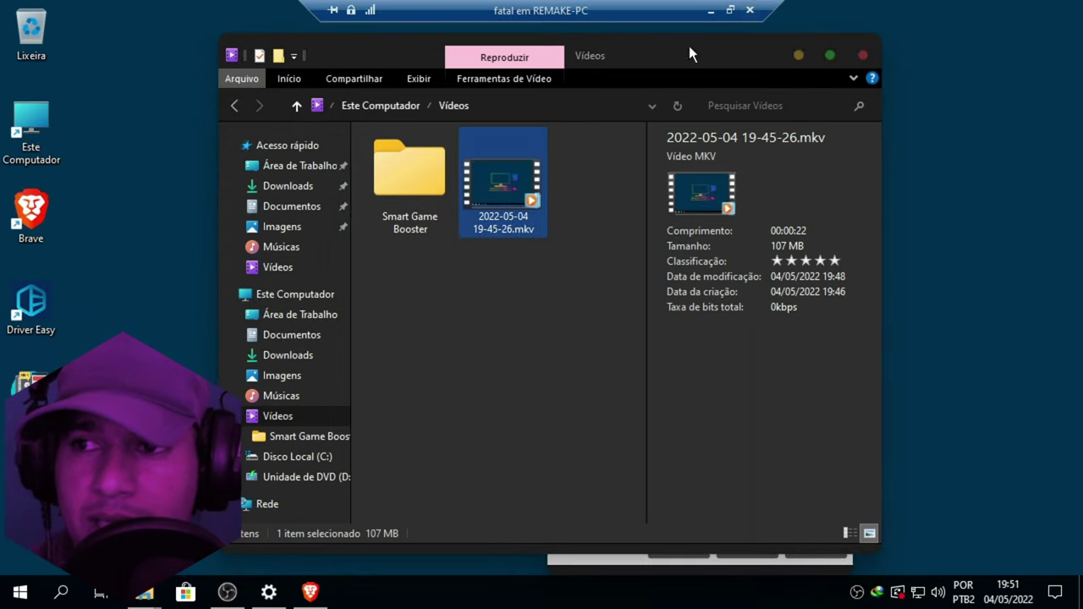
click(731, 10)
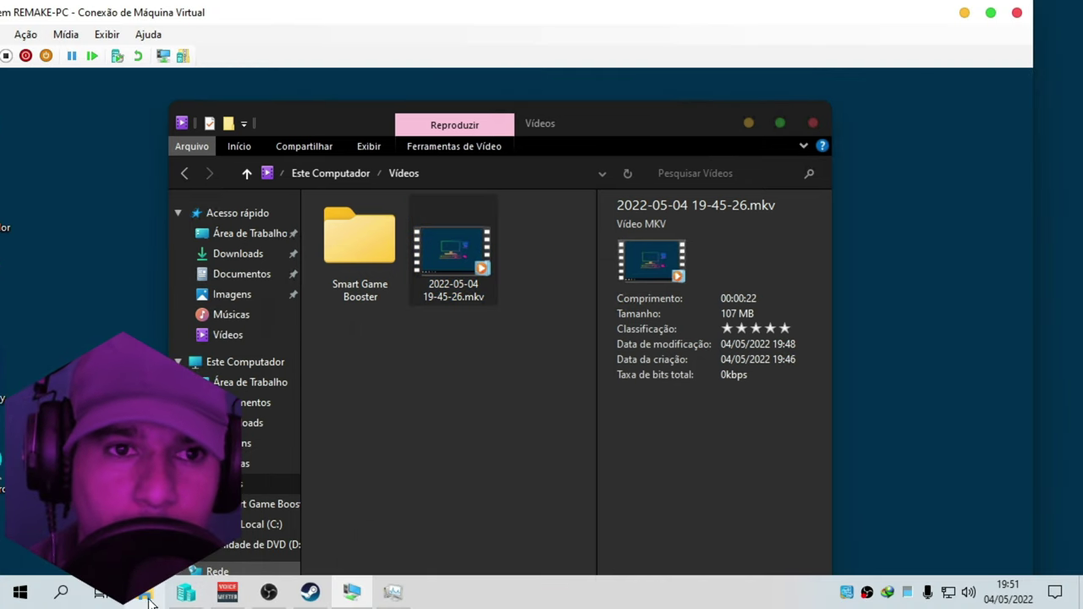
click(966, 13)
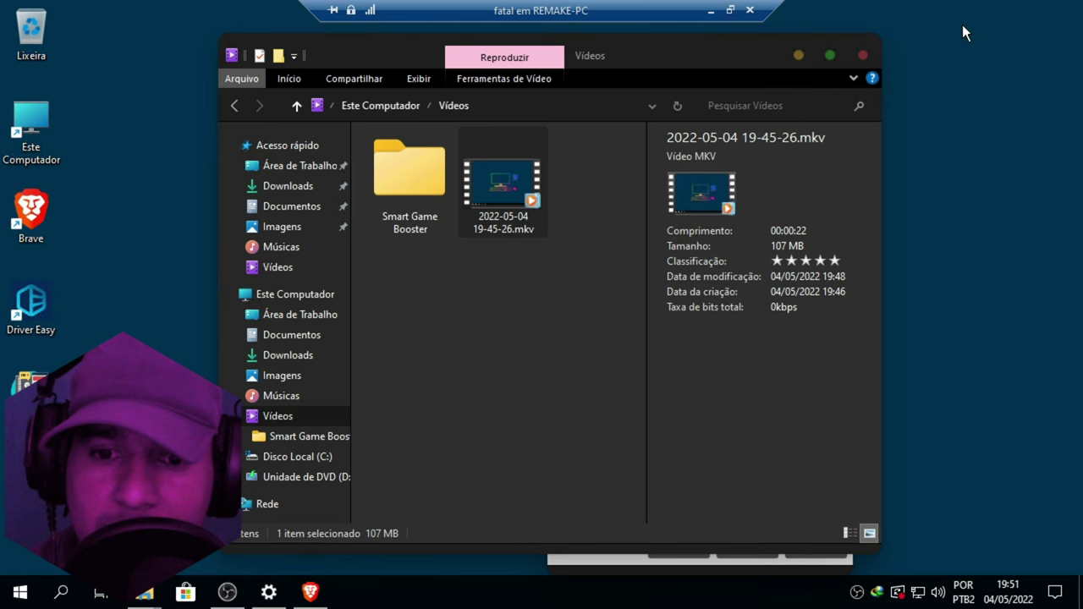
click(730, 11)
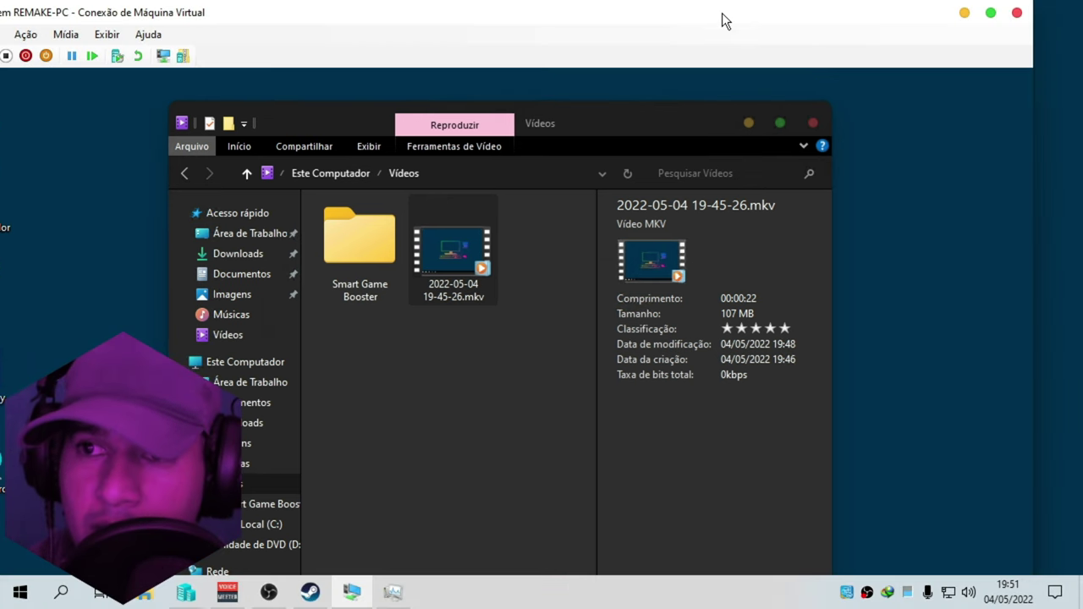
click(965, 13)
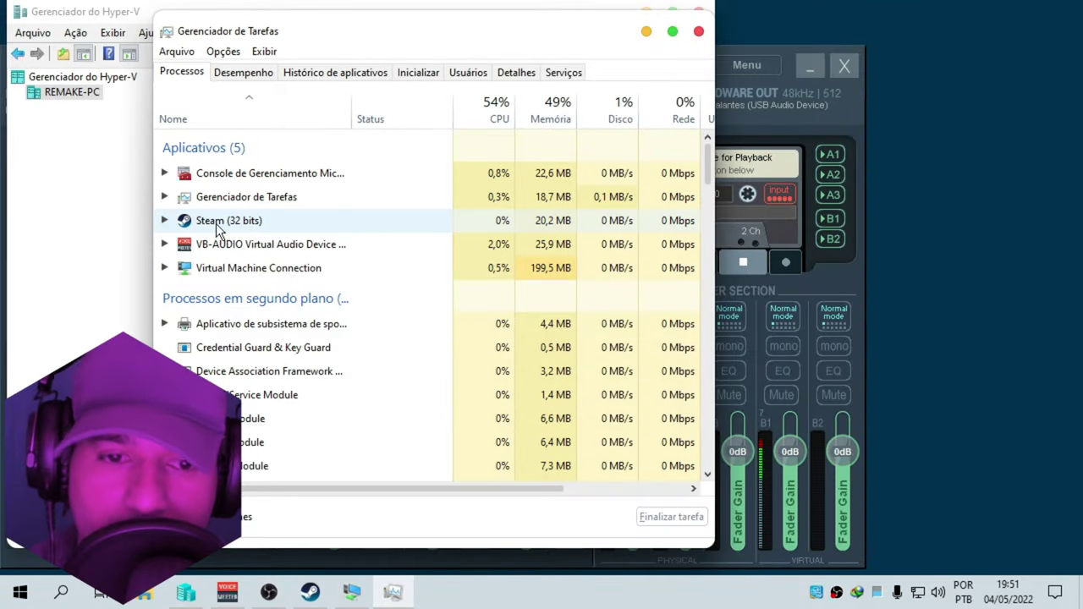
click(186, 593)
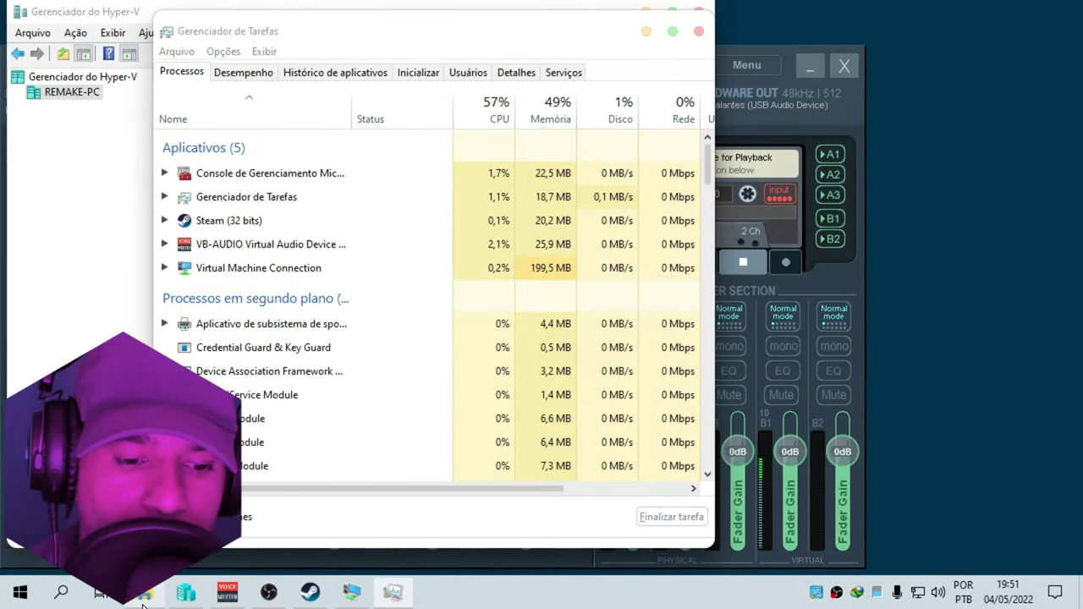
click(296, 288)
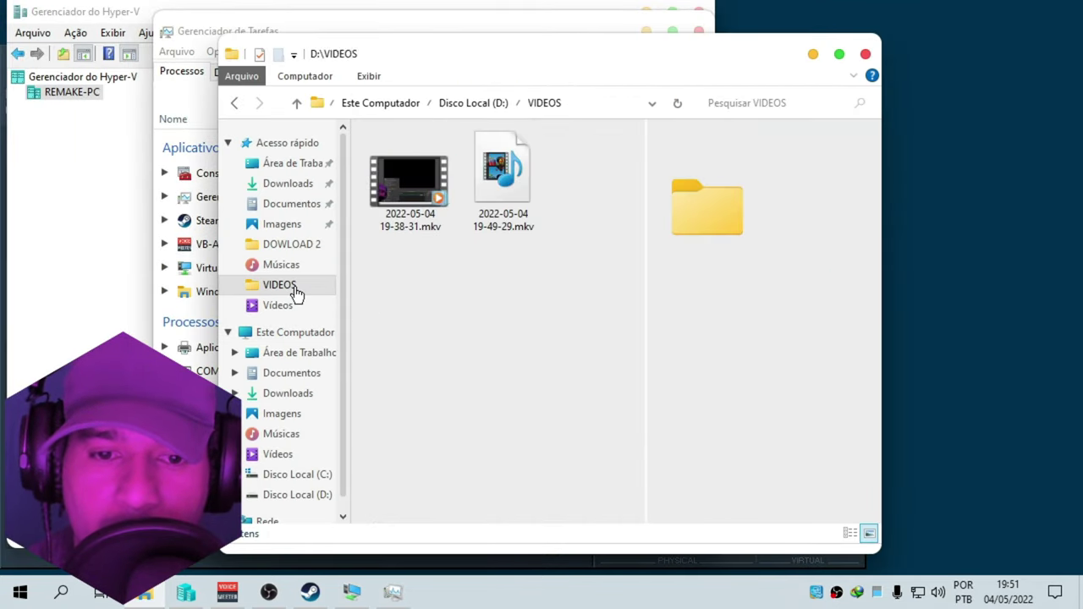
right_click(416, 194)
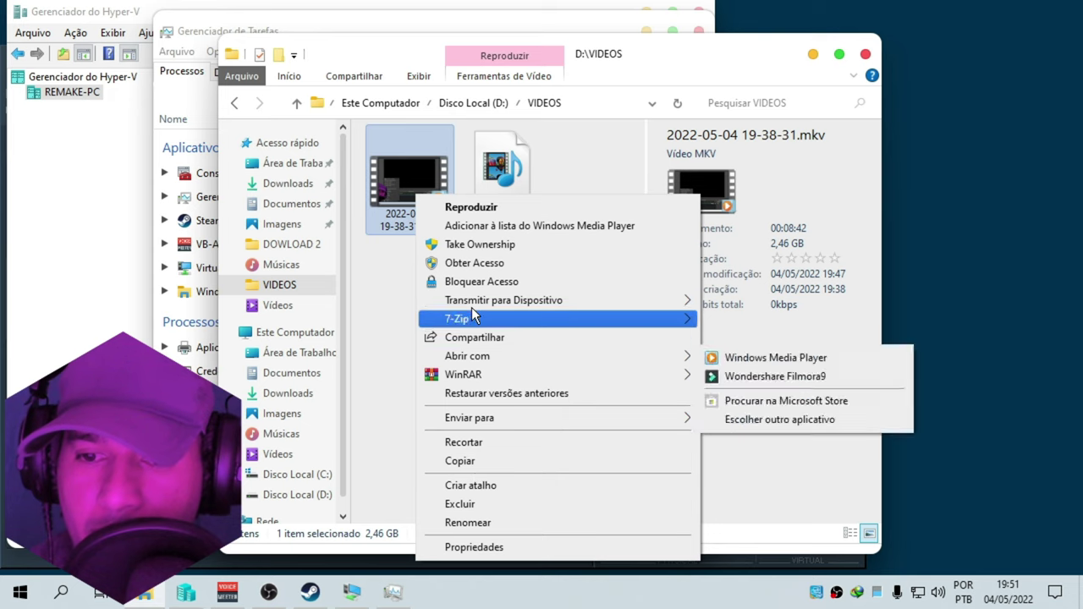
click(470, 207)
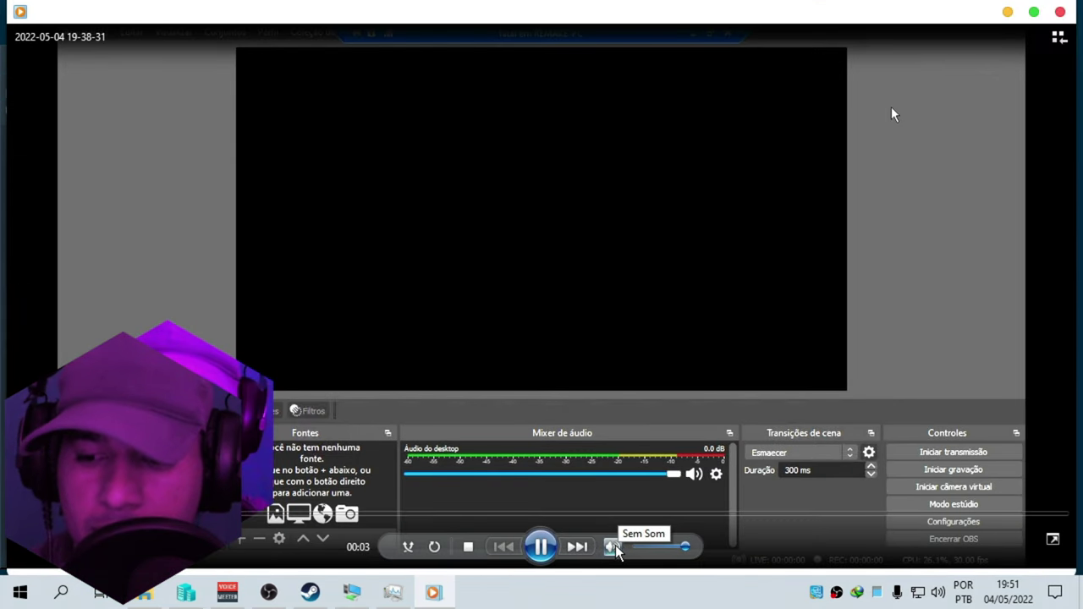
click(613, 547)
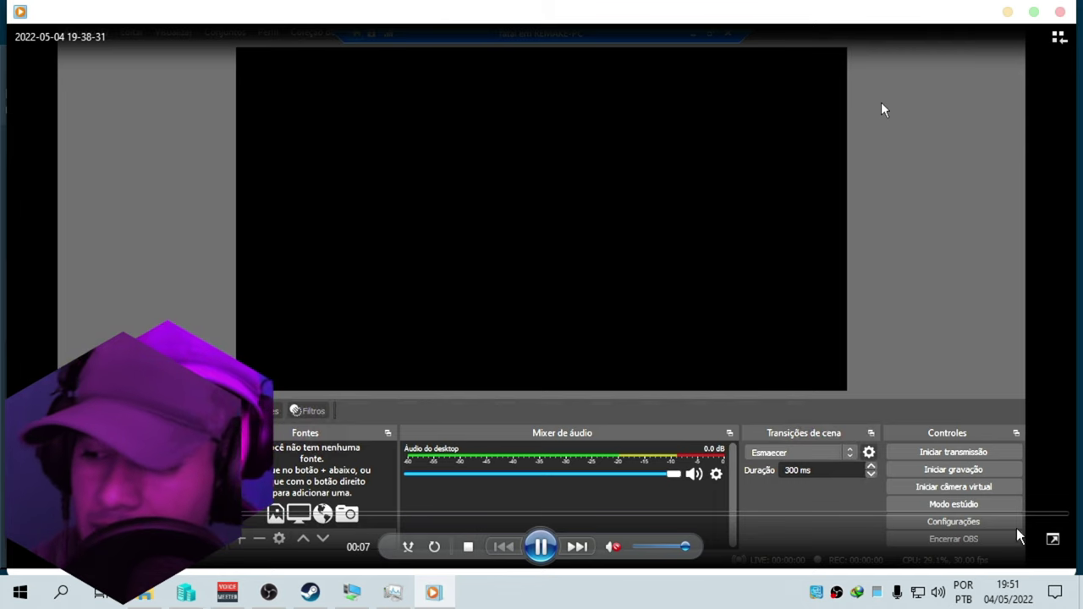
click(1053, 540)
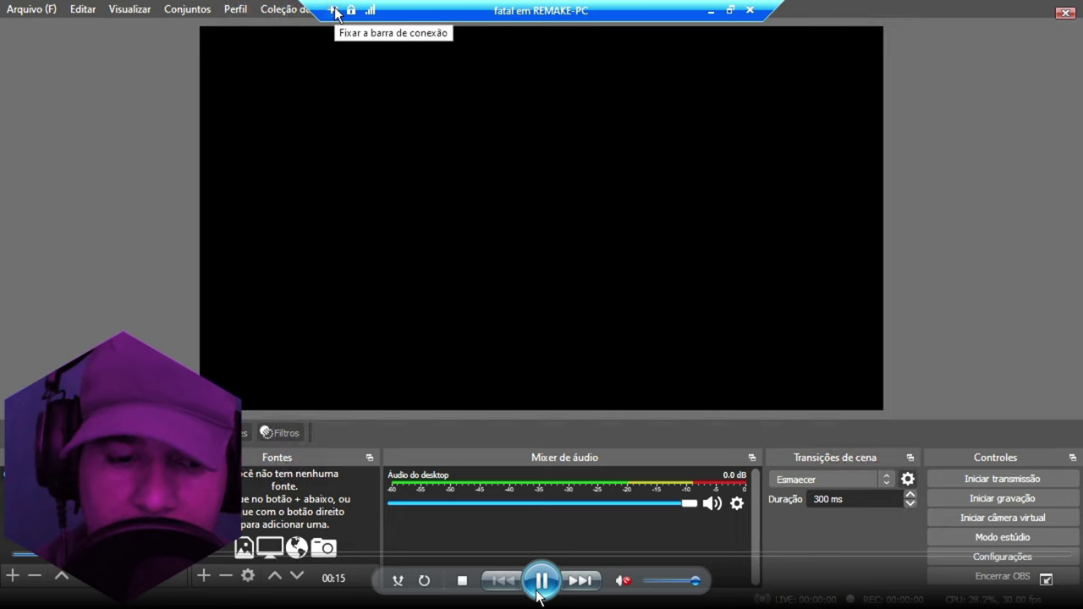
click(1046, 580)
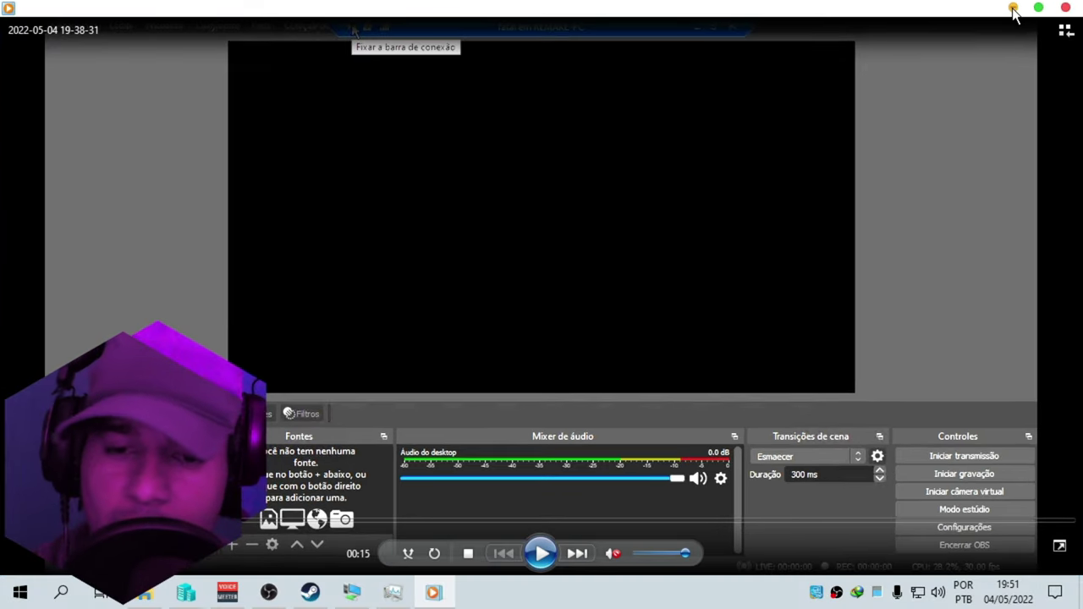
click(1008, 12)
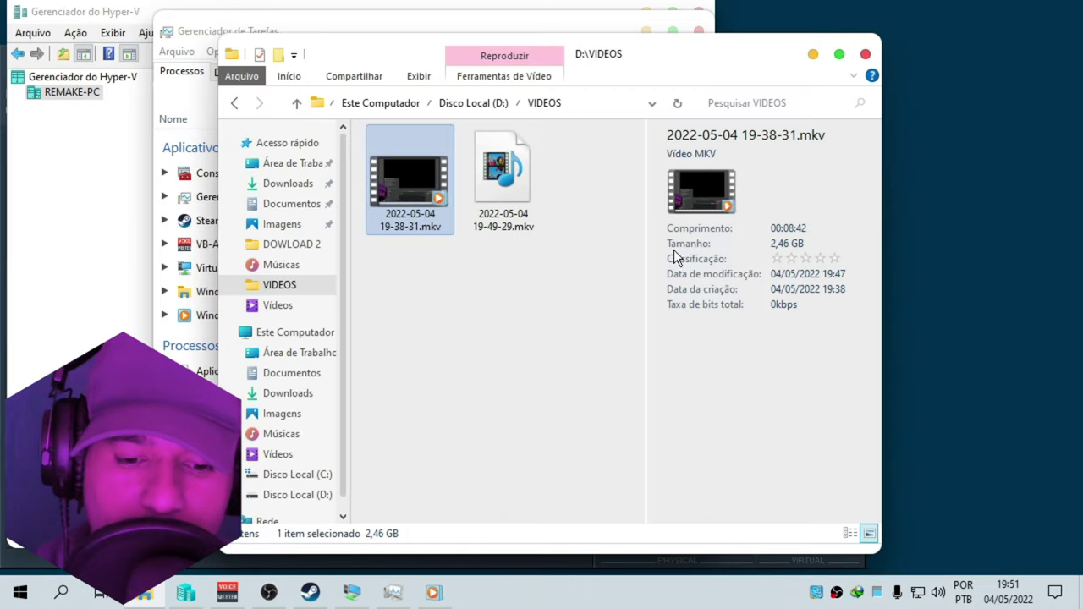
Clear the desktop by minimizing File Explorer, Task Manager, Hyper-V Manager and Voicemeeter, and dismissing the Steam sign-in window
double_click(794, 56)
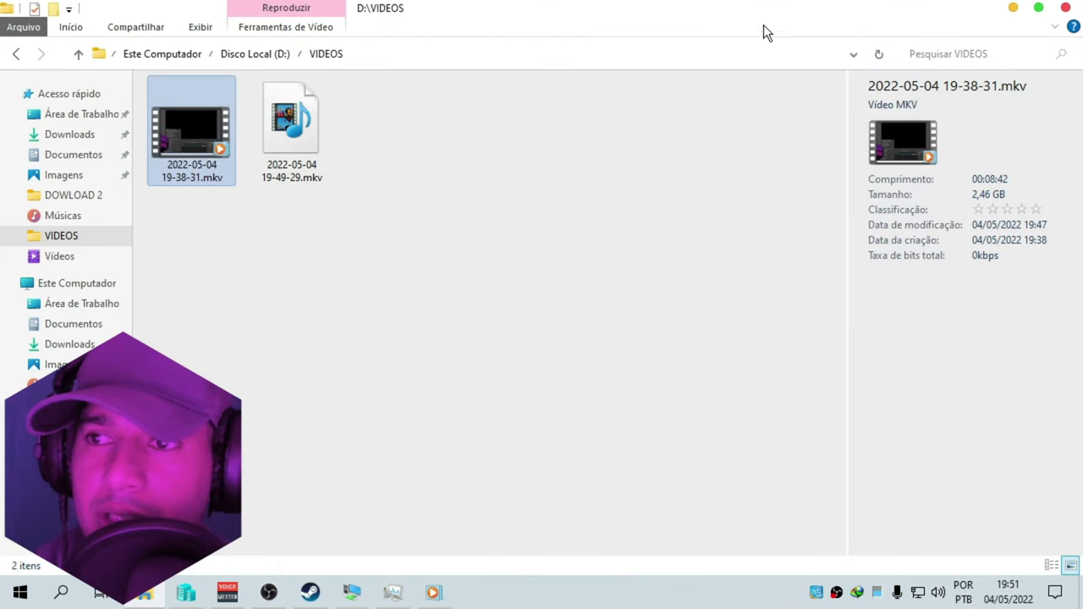
click(1012, 8)
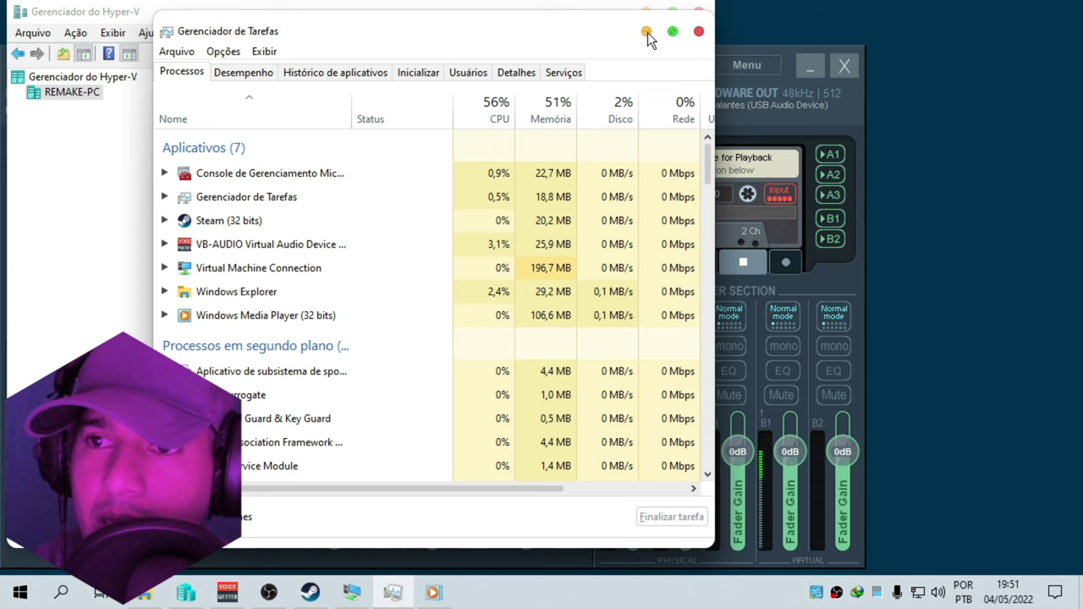
click(646, 32)
click(646, 12)
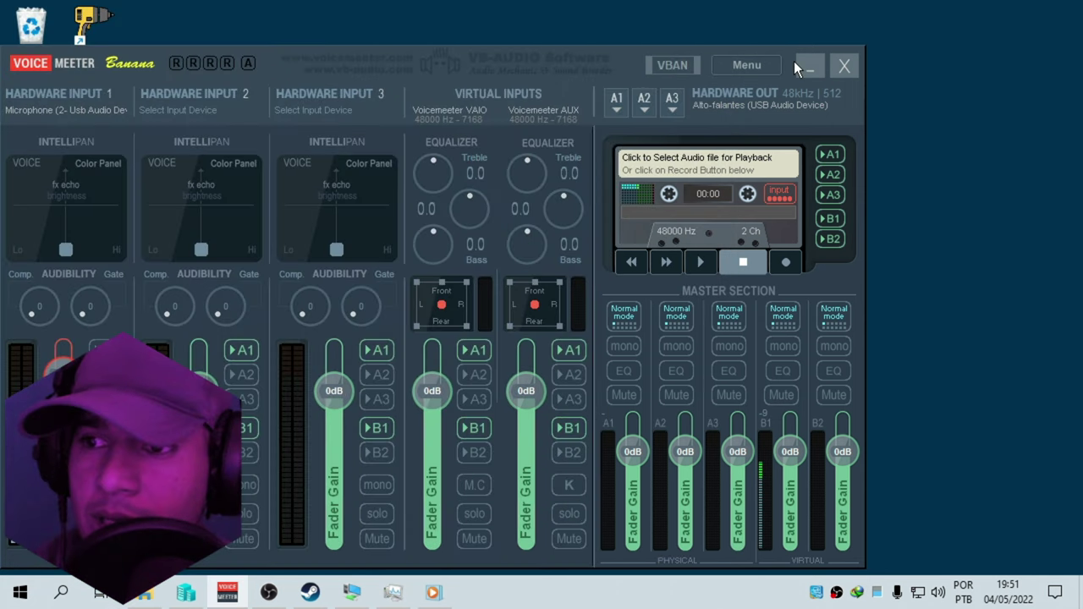
click(805, 66)
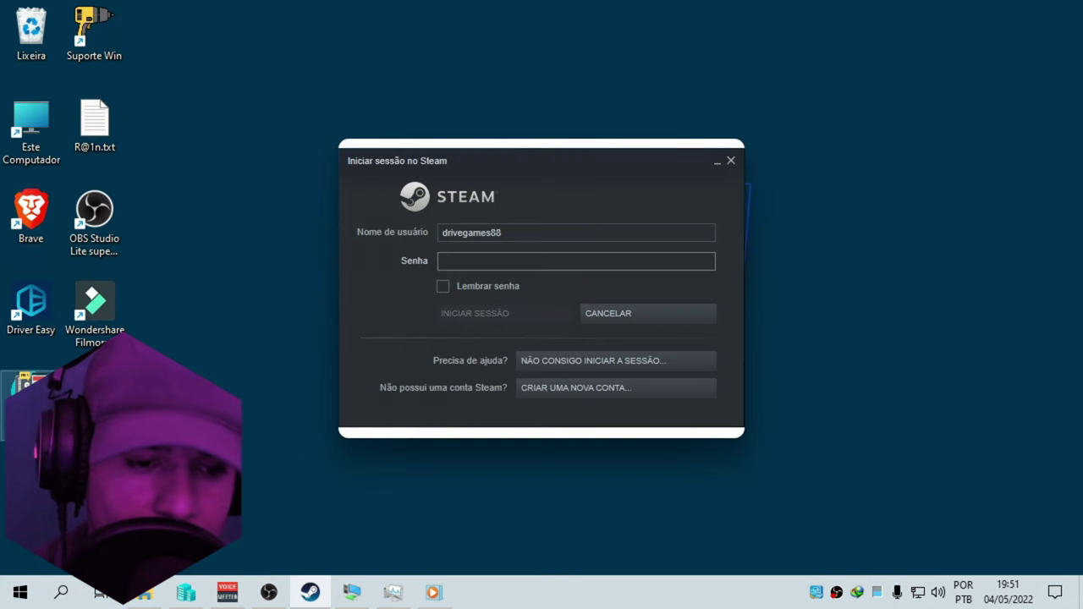
click(728, 160)
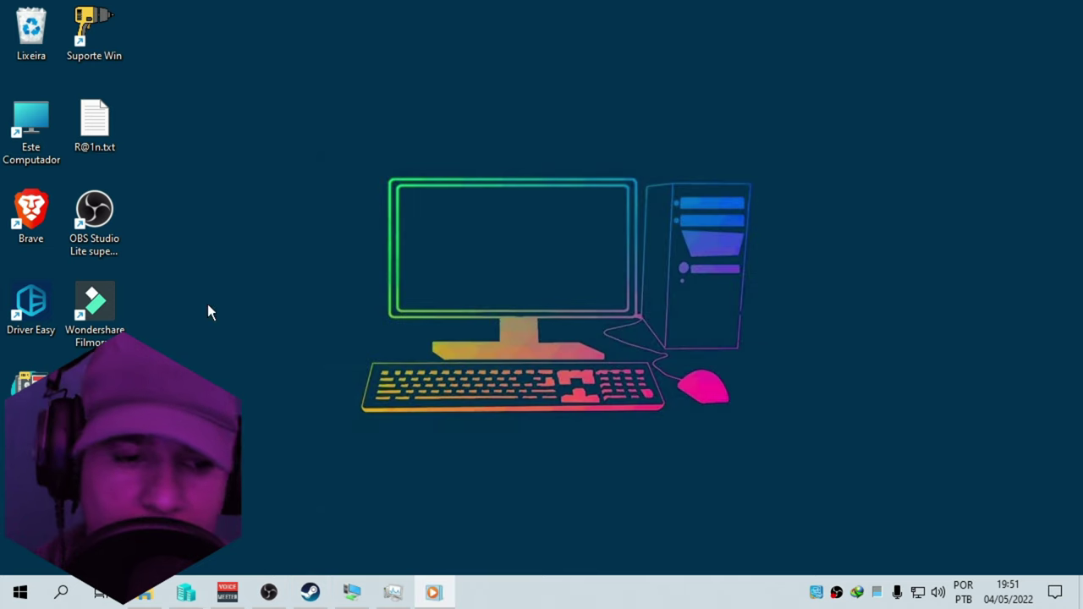
Launch Wondershare Filmora9 and open VE Project 1, skipping the relocation of its missing media file
double_click(113, 313)
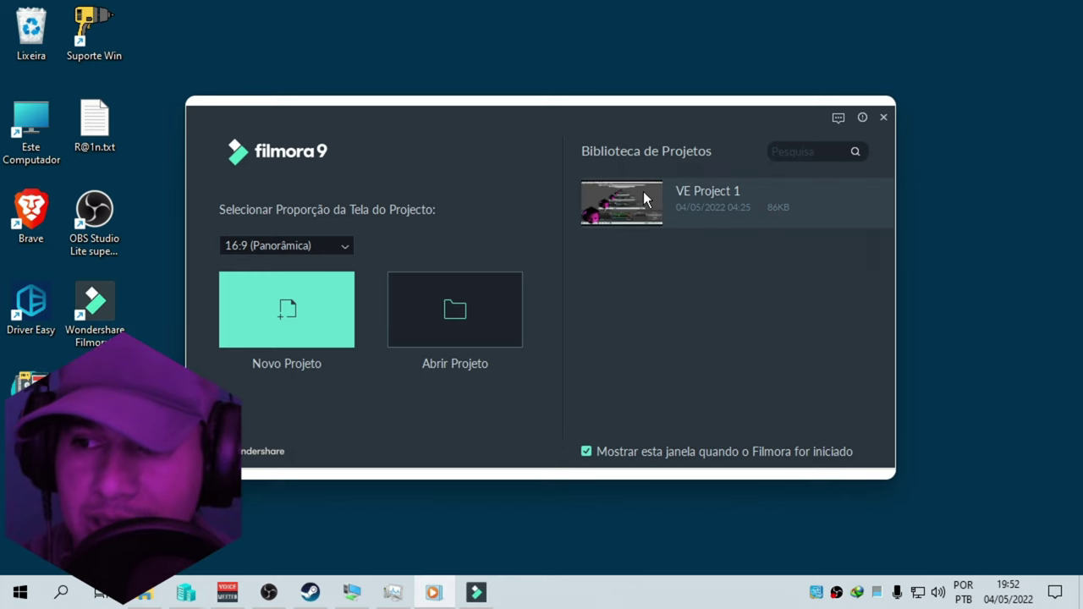
click(634, 214)
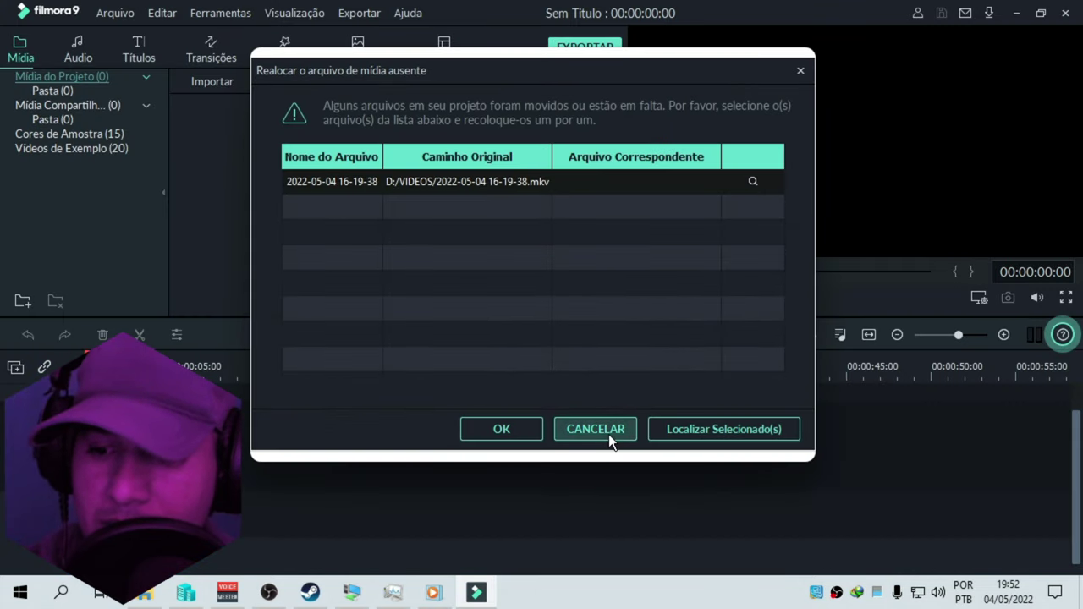
click(608, 434)
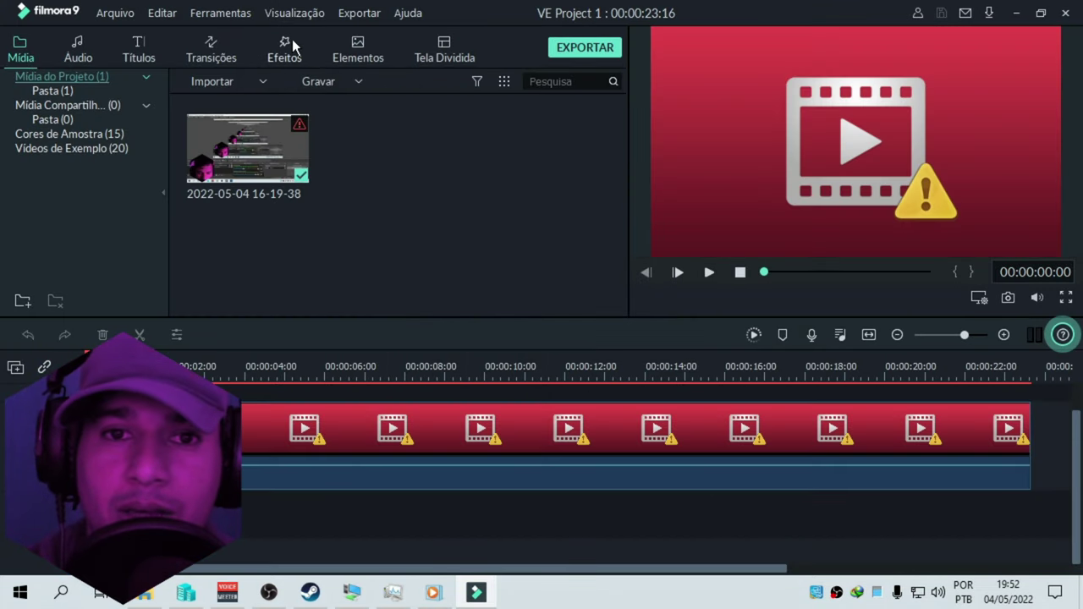
Open the export settings for VE Project 1 and set the MKV video resolution to 3840x2160
click(362, 15)
click(378, 35)
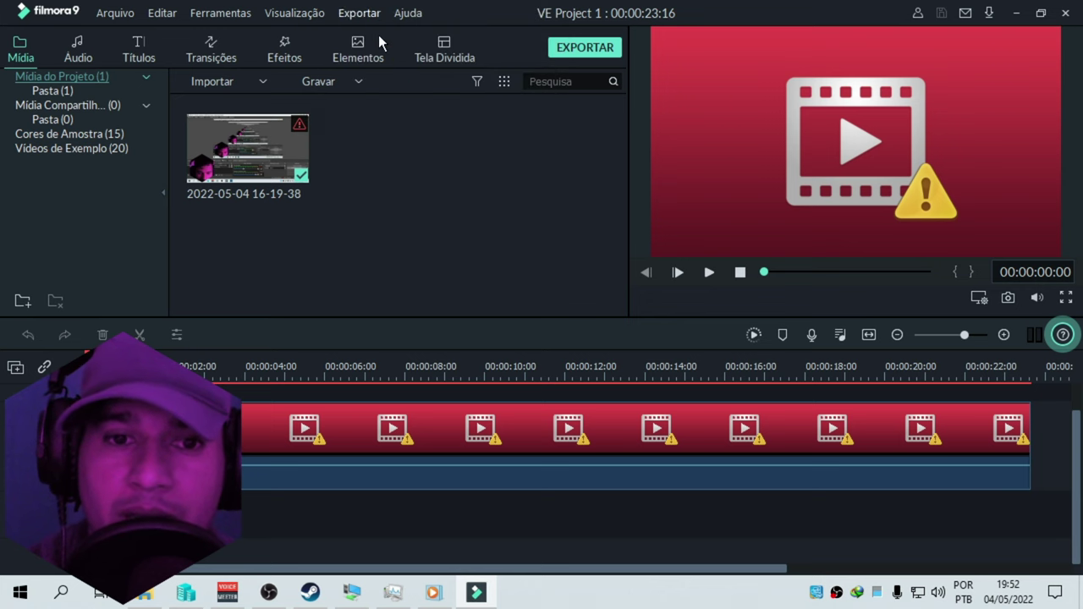
click(645, 346)
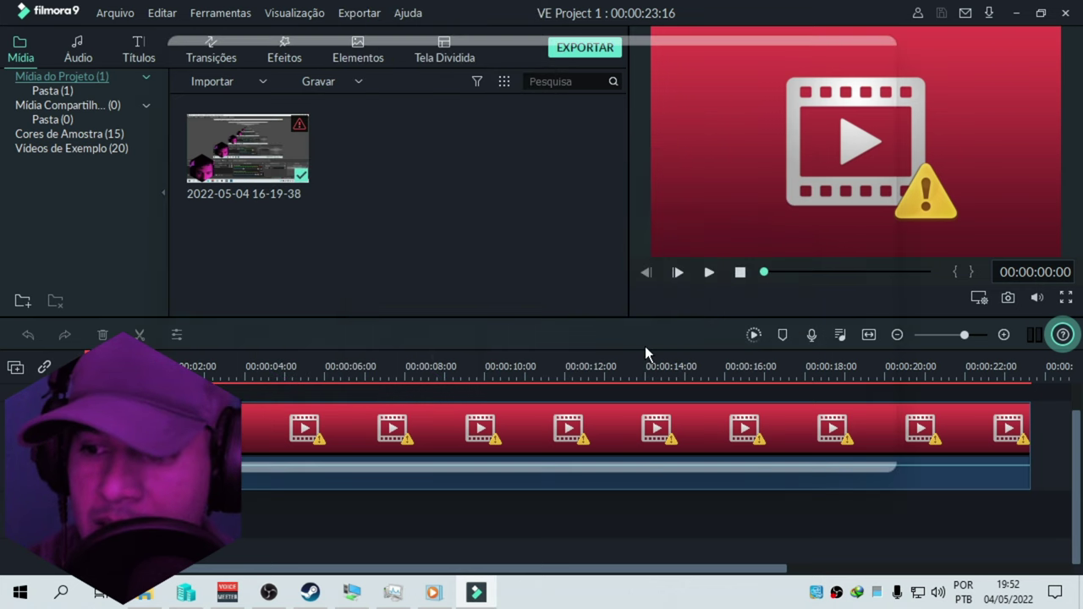
click(662, 230)
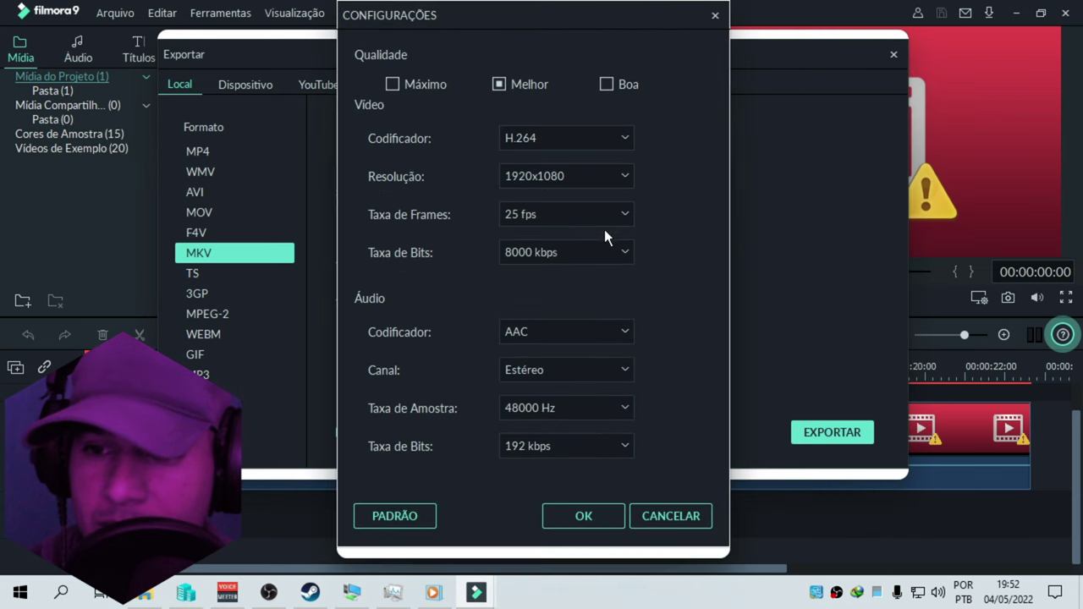
click(579, 176)
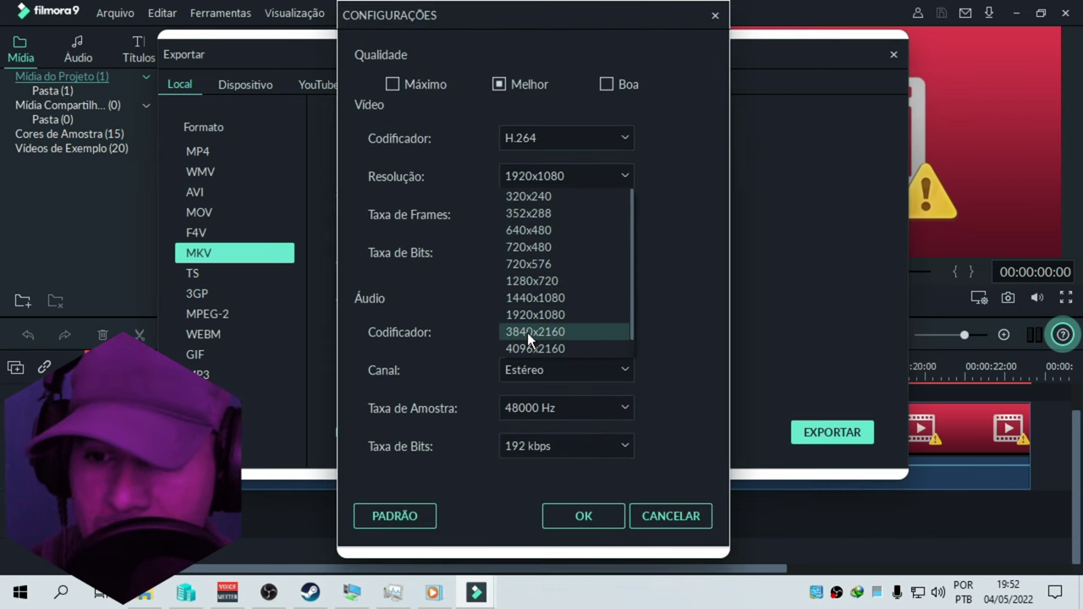
click(527, 331)
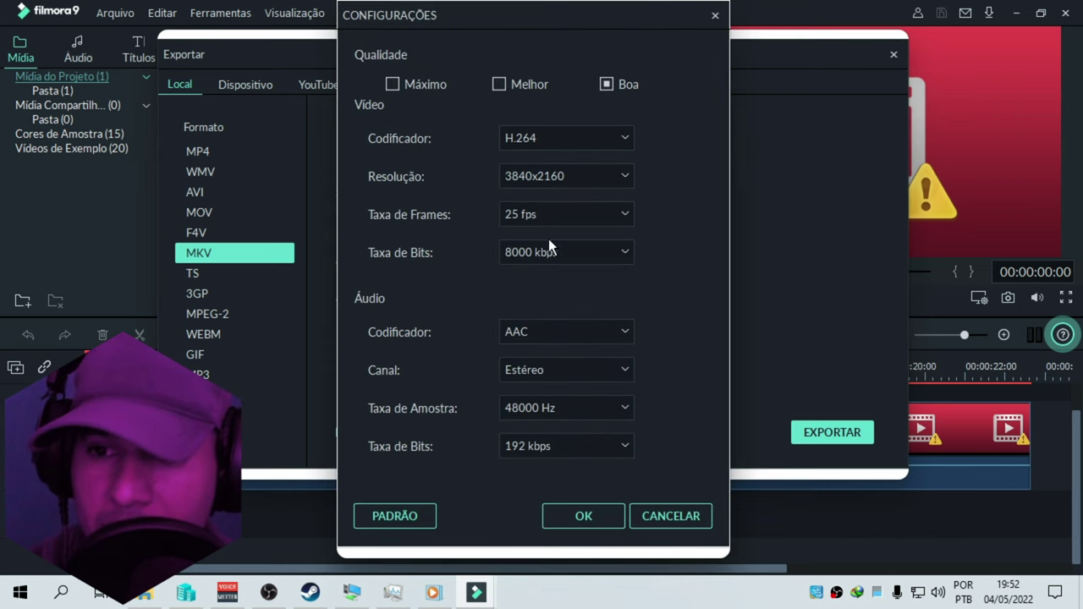
Check the frame rate options and confirm the export settings, then close the export window without exporting and minimize Filmora
click(606, 217)
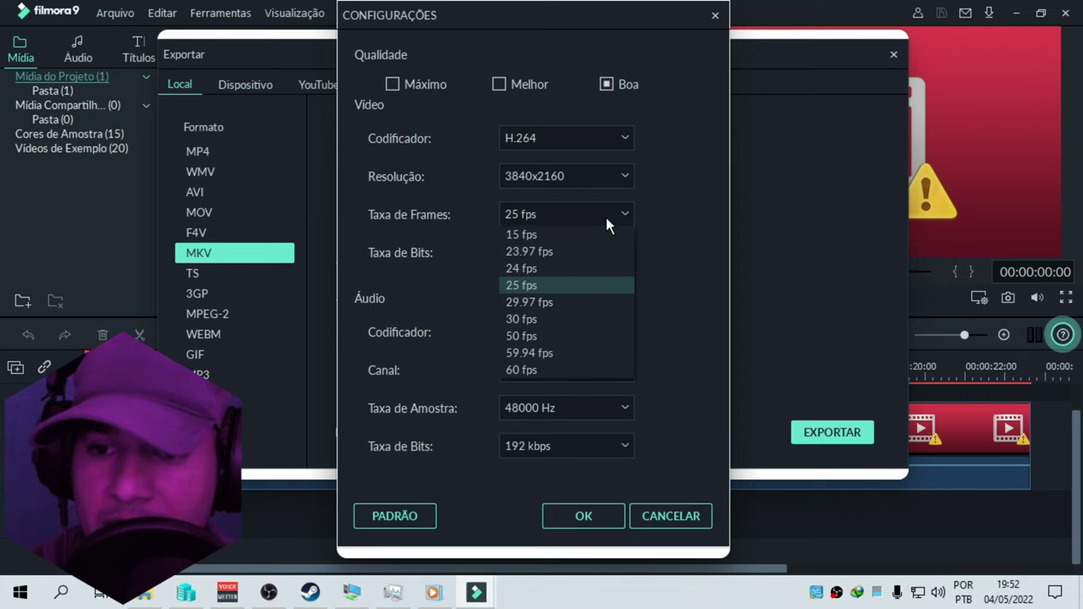
click(645, 349)
click(582, 517)
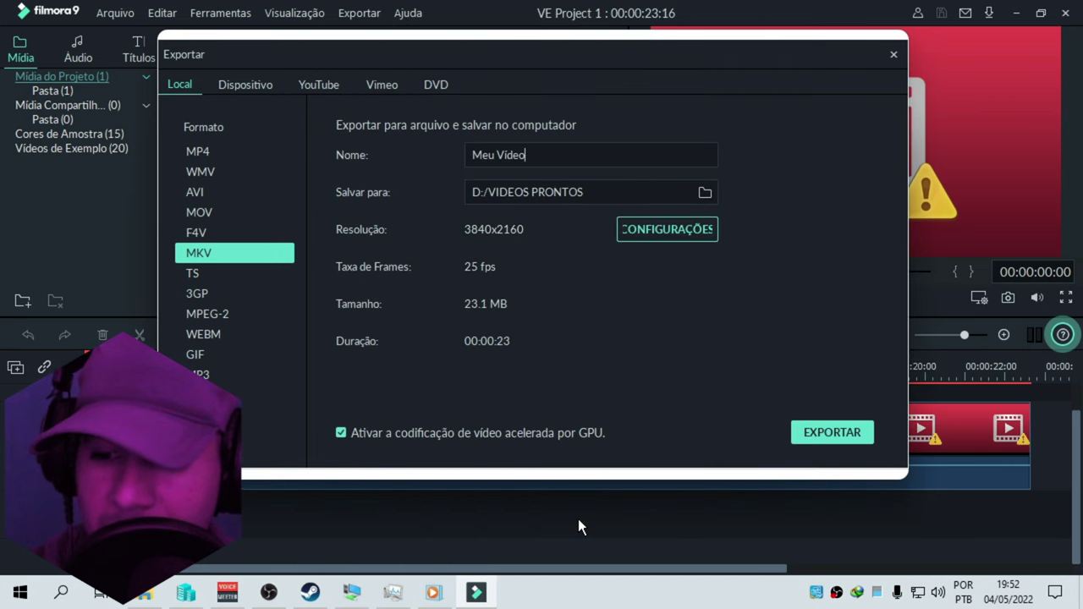
click(895, 55)
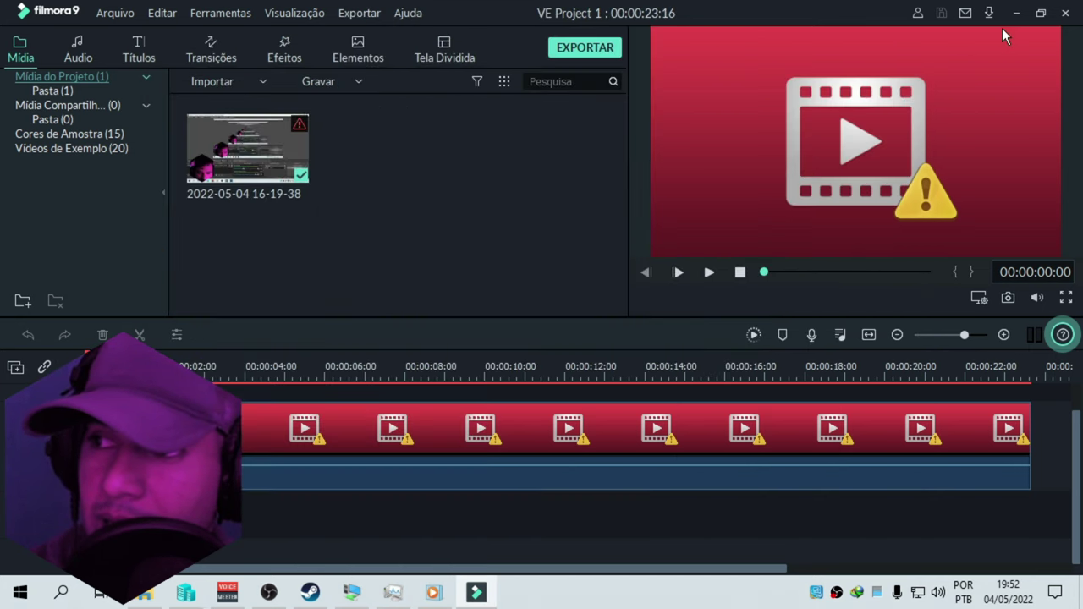
click(1020, 15)
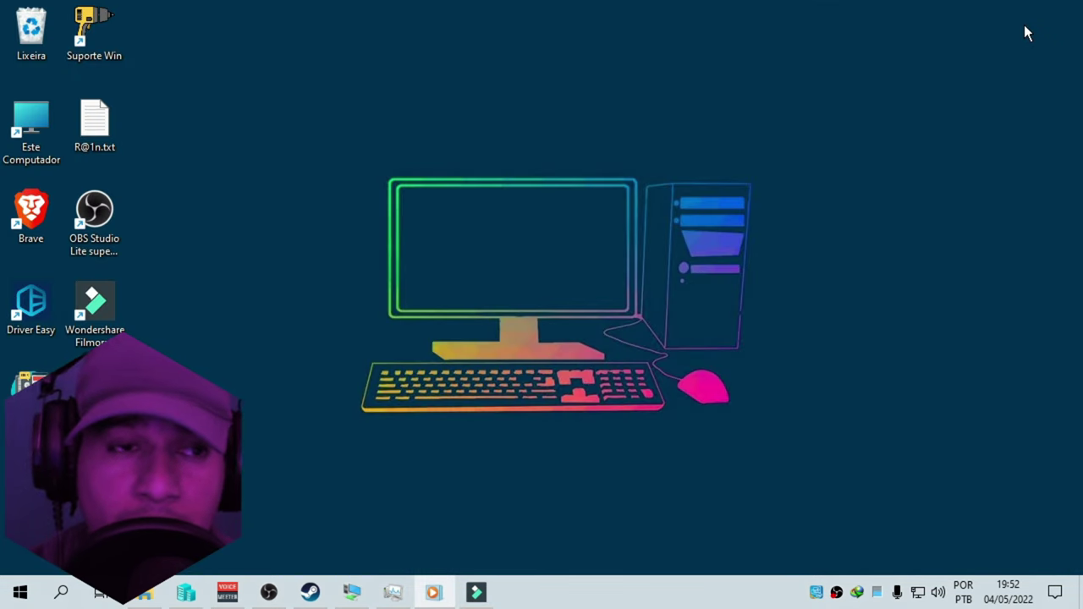